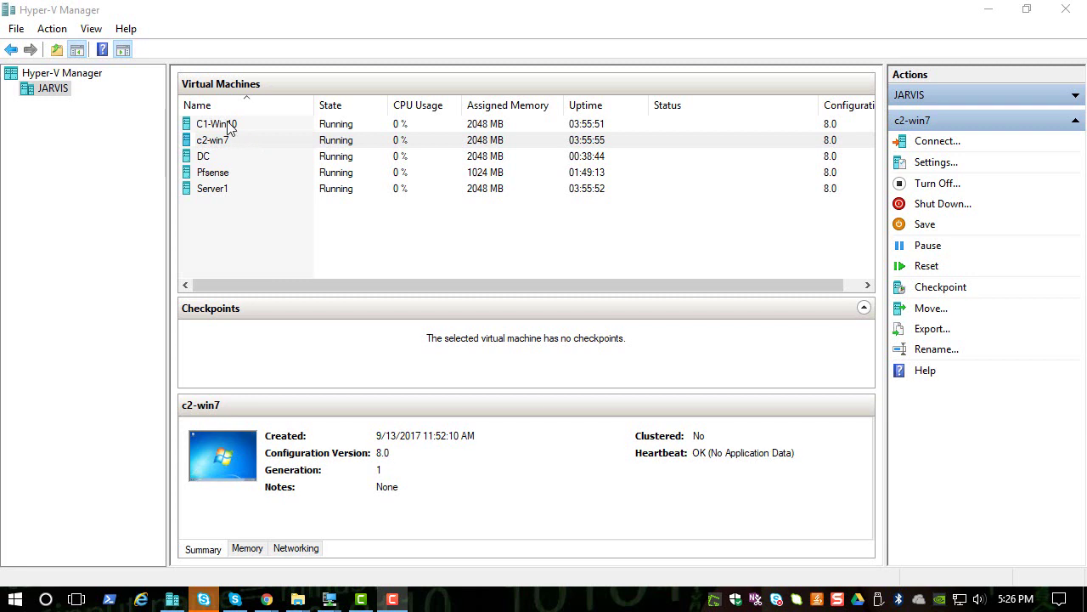
# - Connect to the c2-win7 virtual machine and show its desktop in full screen mode
pyautogui.click(216, 141)
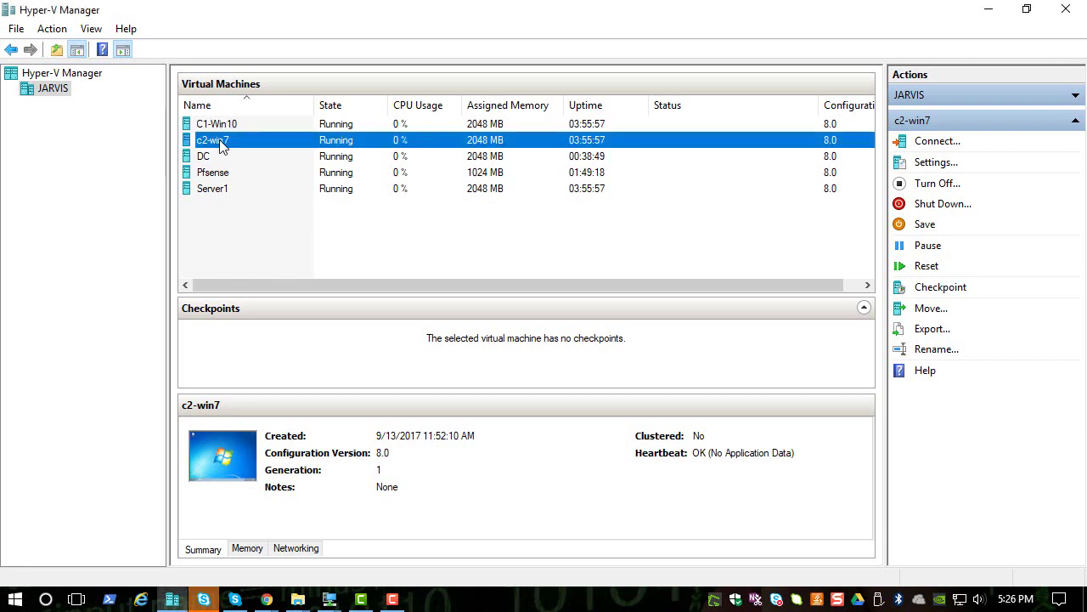
pyautogui.press('Escape')
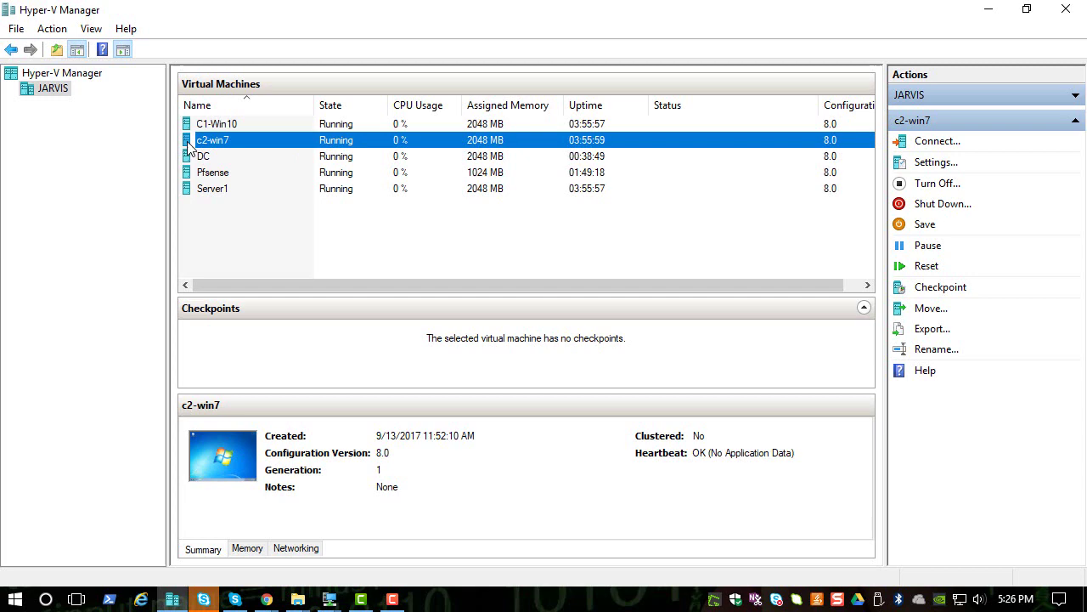
pyautogui.rightClick(188, 141)
pyautogui.press('Escape')
pyautogui.press('Return')
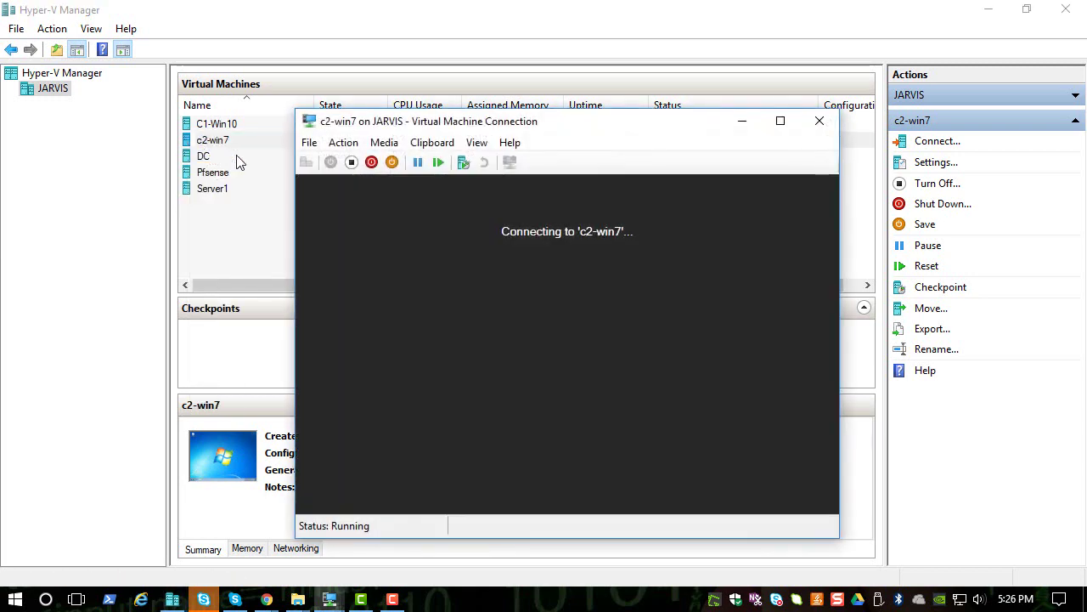
pyautogui.click(477, 142)
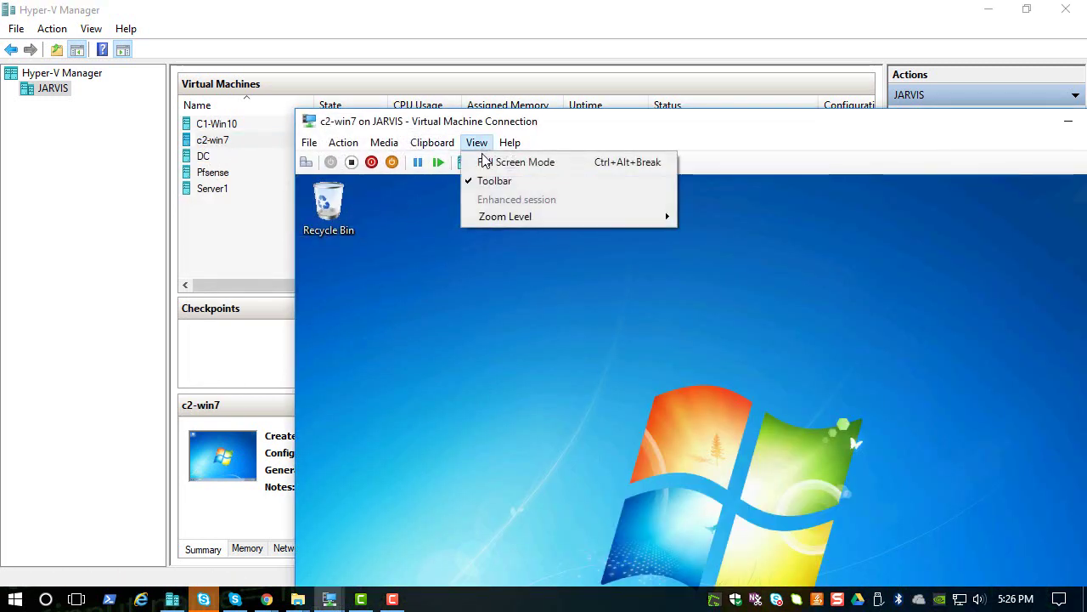
pyautogui.click(482, 161)
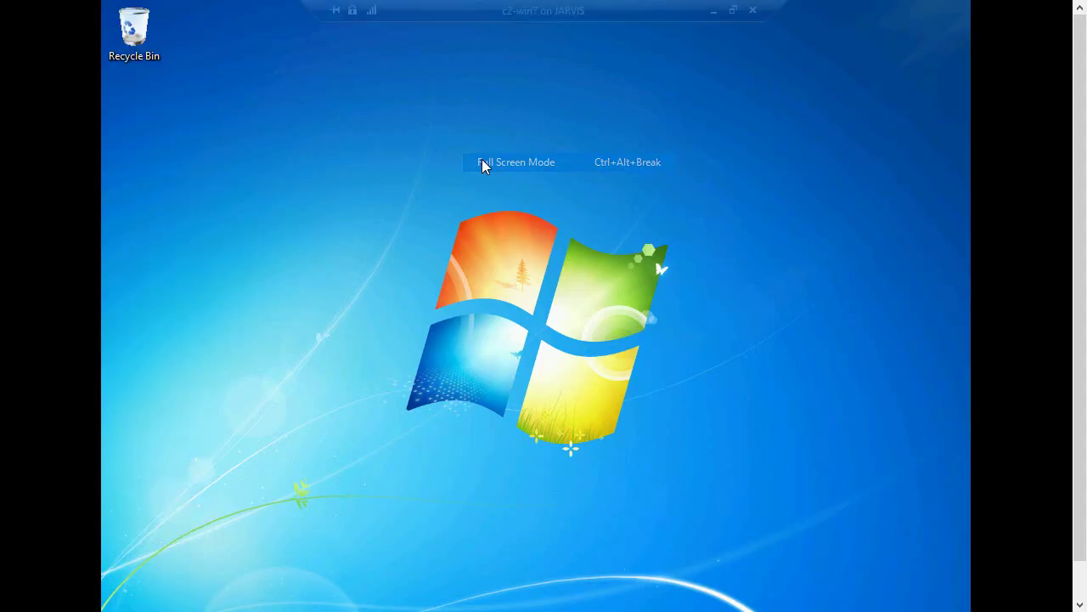
pyautogui.click(1082, 570)
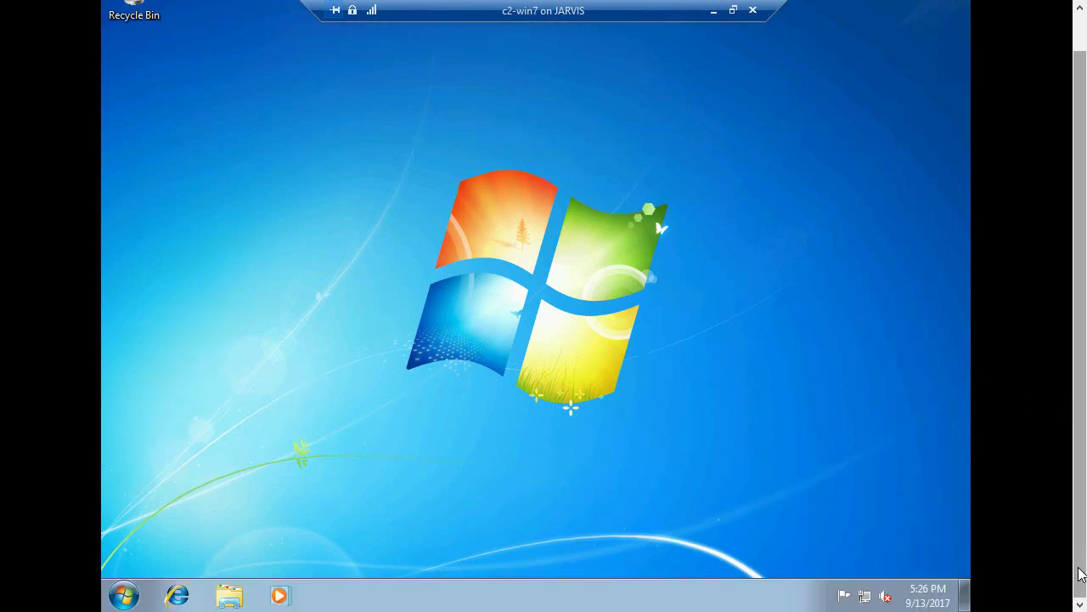
# - Open the guest computer's system properties and start changing its computer name and domain membership
pyautogui.click(124, 593)
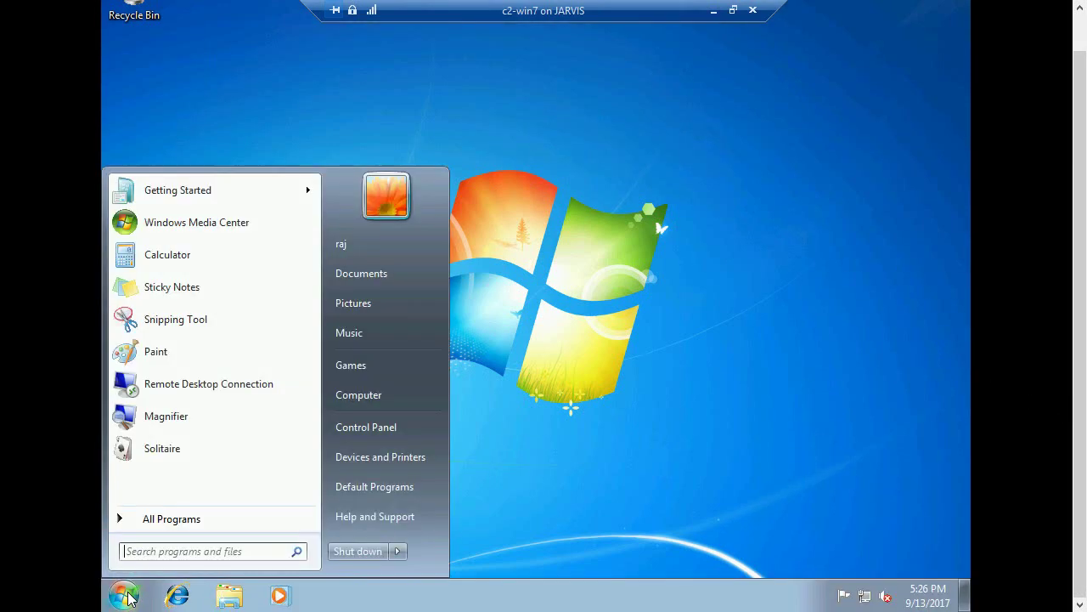
pyautogui.rightClick(347, 400)
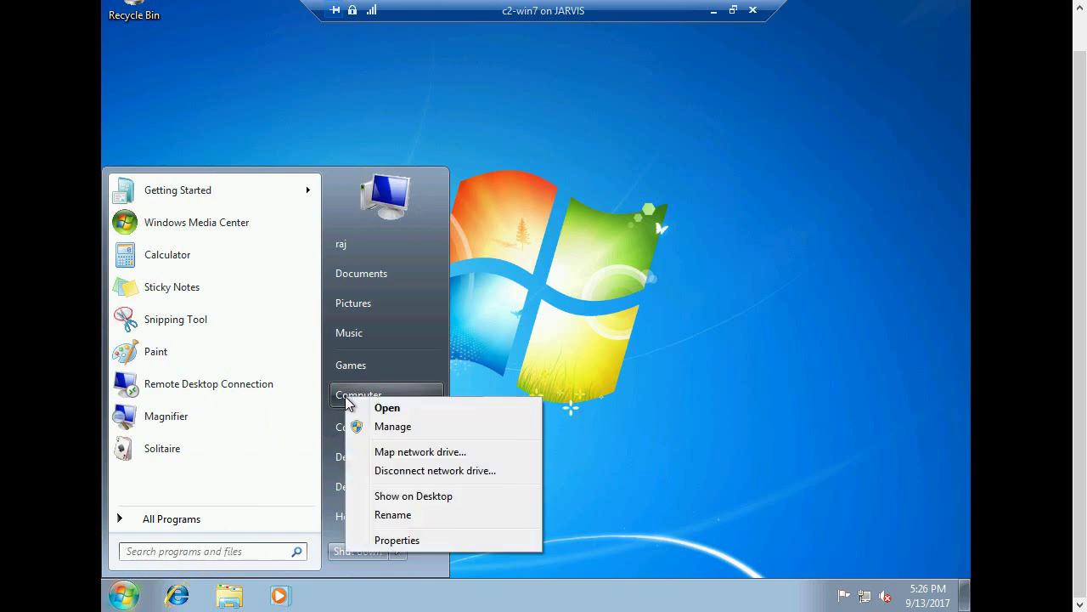
pyautogui.click(389, 541)
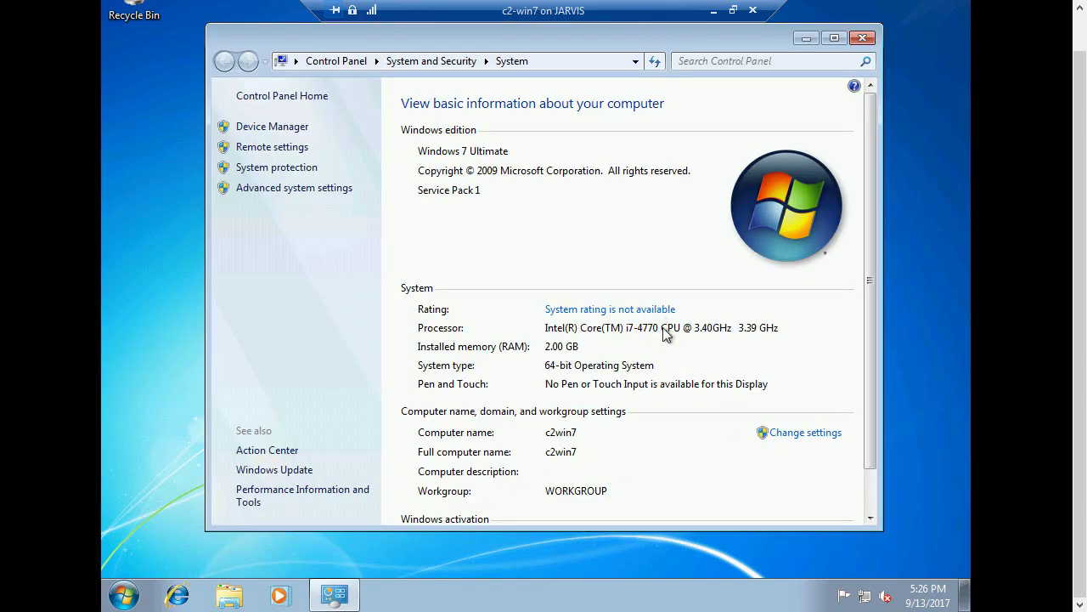
pyautogui.scroll(-2, 679, 357)
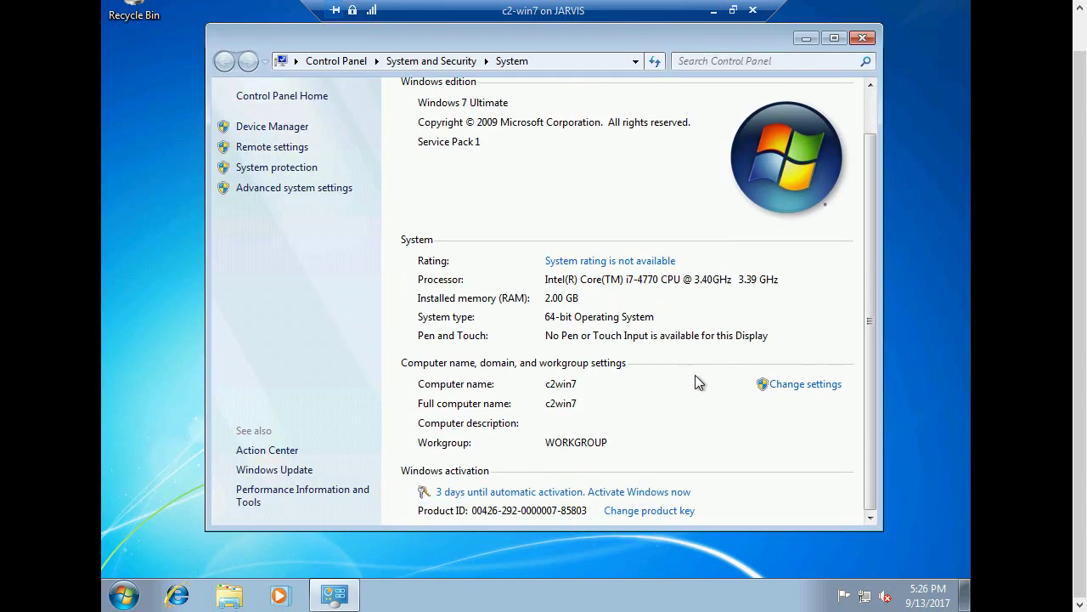
pyautogui.click(806, 384)
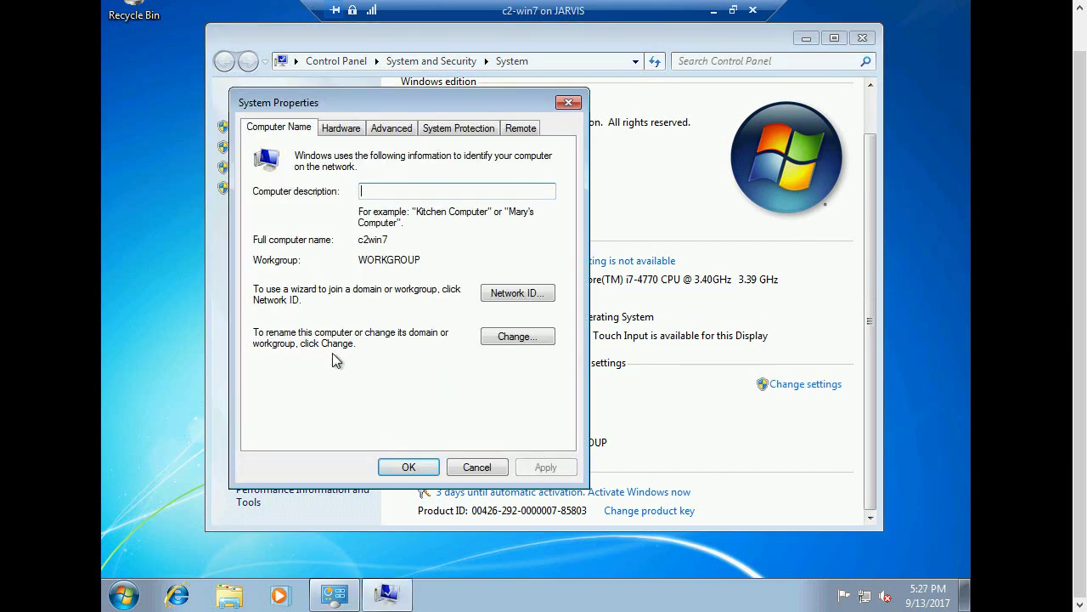
pyautogui.click(532, 340)
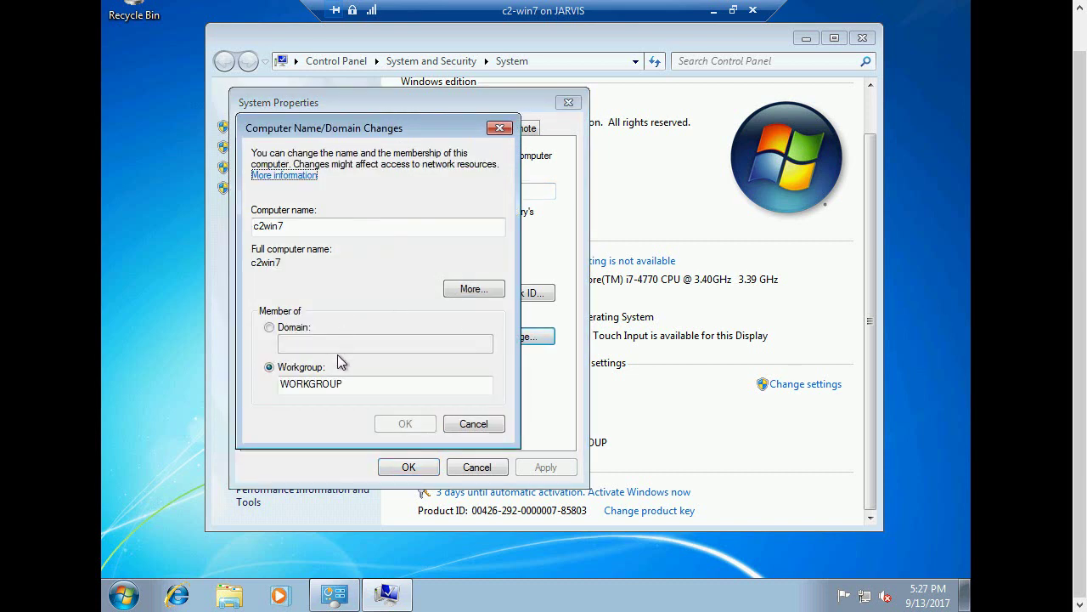
# - Try to make the computer a member of the domain exclarus.com
pyautogui.click(272, 329)
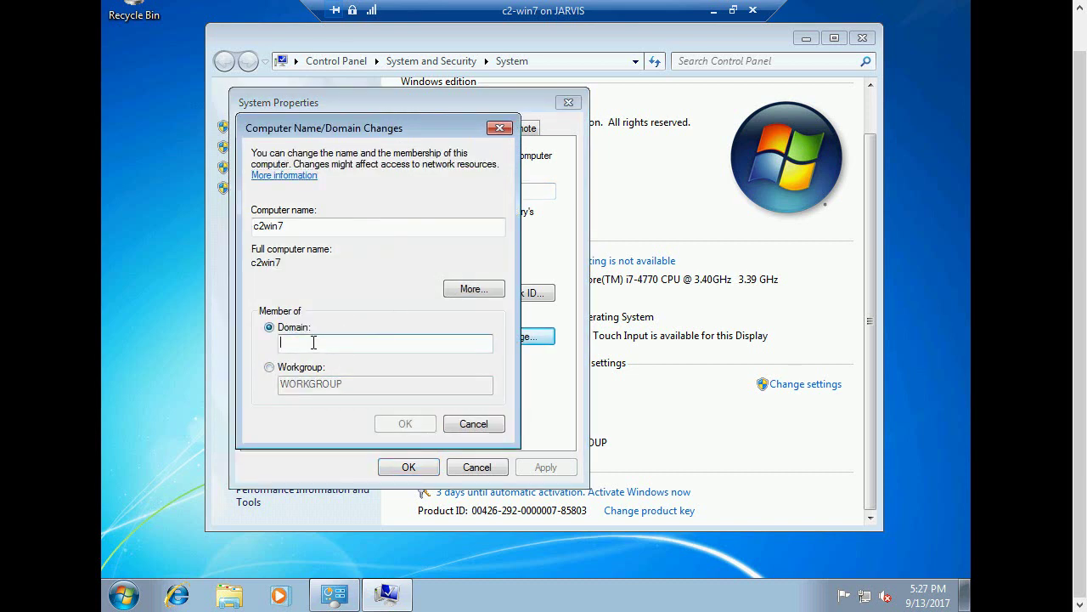
pyautogui.write('exclarus')
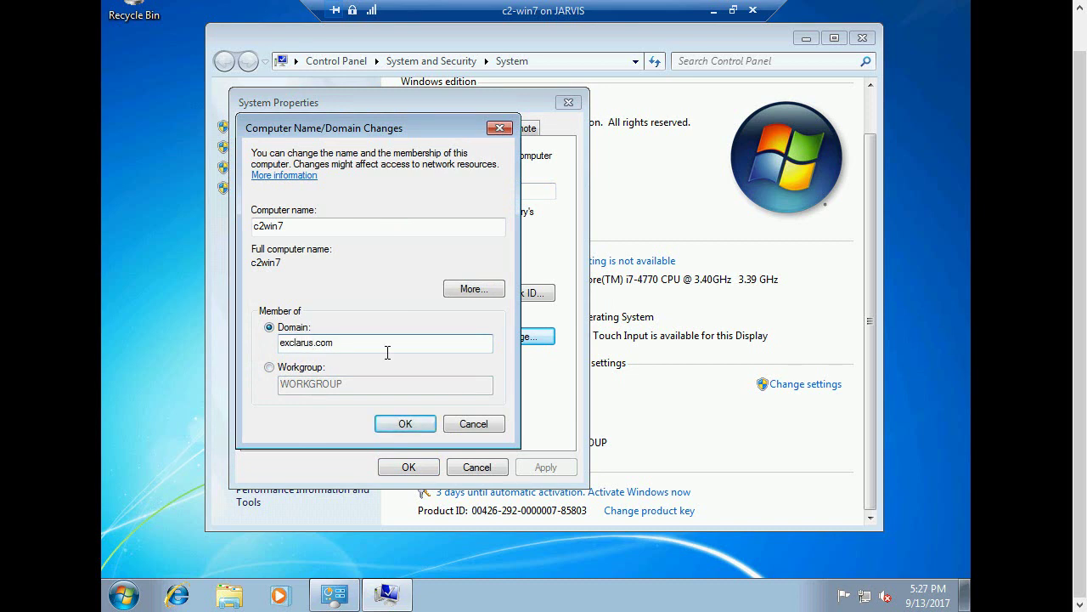
pyautogui.write('.com')
pyautogui.click(404, 423)
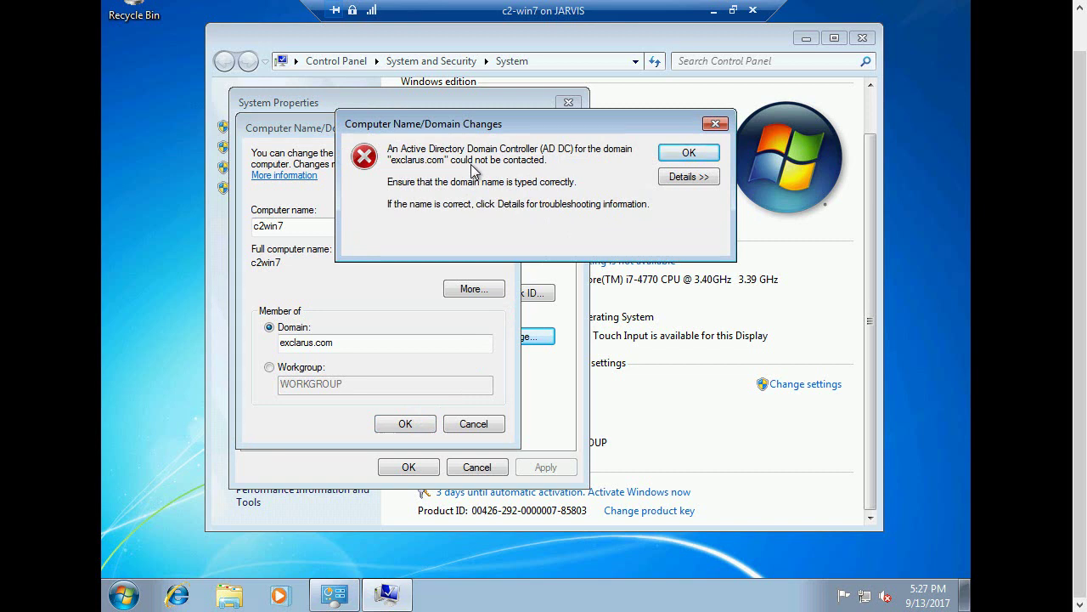
pyautogui.click(690, 152)
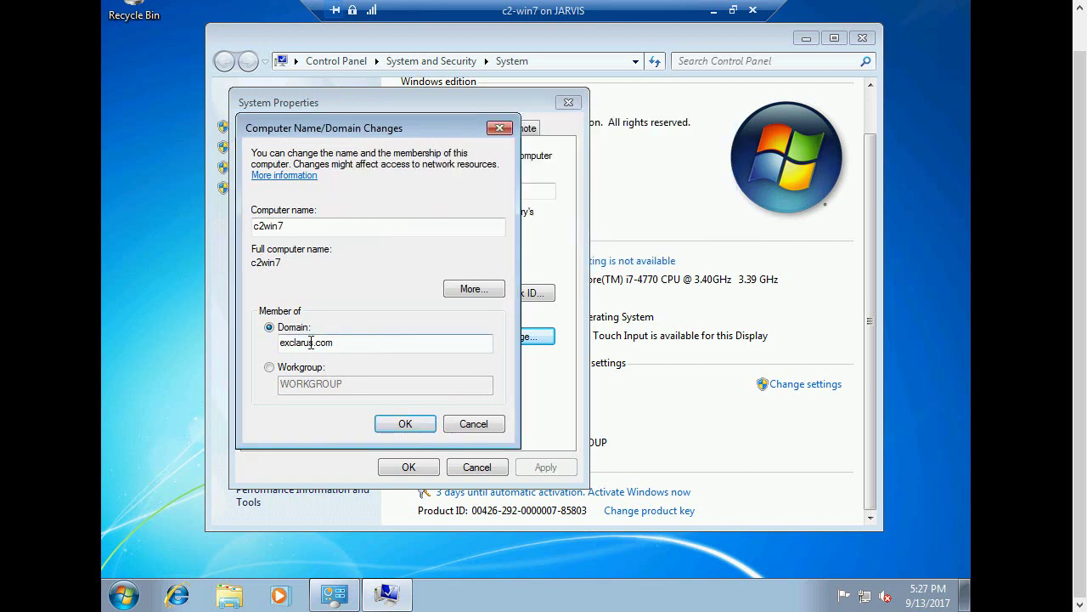
# - Shorten the domain name to exclarus and try joining it with the domain account's user name and password
pyautogui.moveTo(313, 341); pyautogui.dragTo(348, 342)
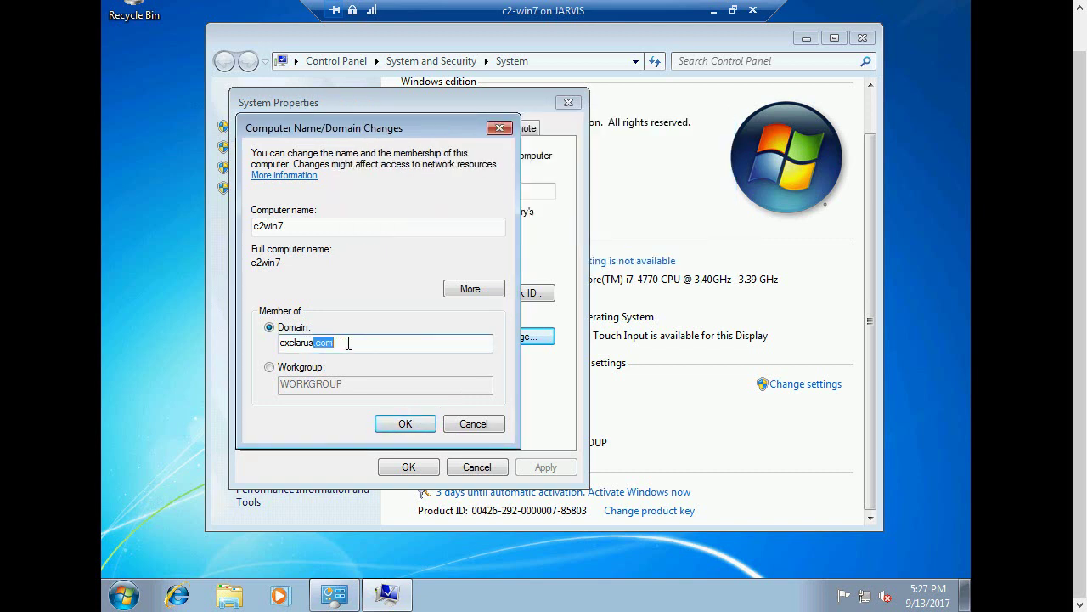
pyautogui.press('BackSpace')
pyautogui.click(392, 422)
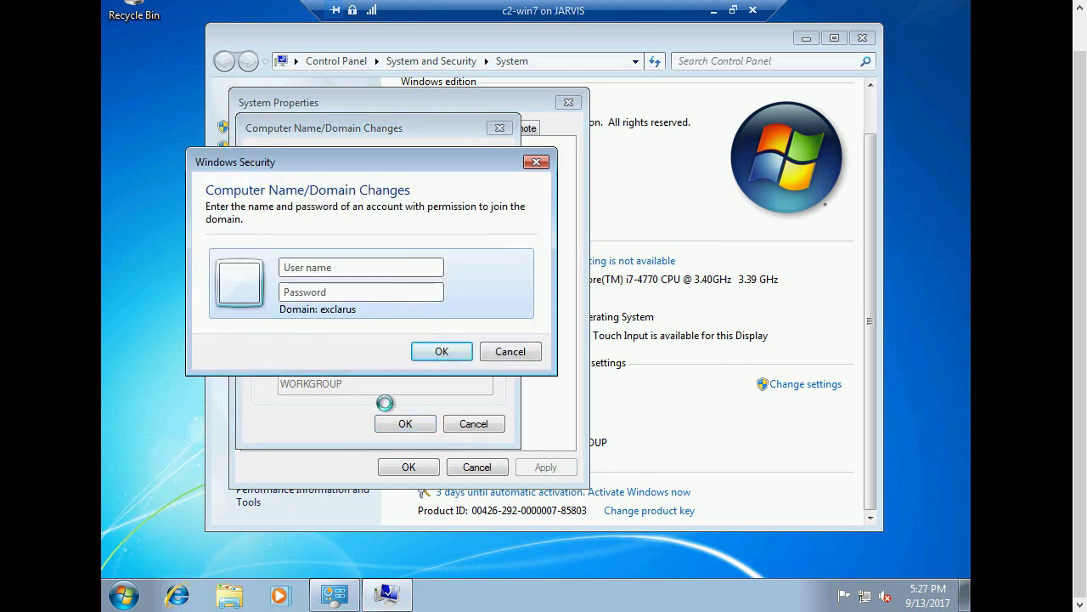
pyautogui.write('johnp')
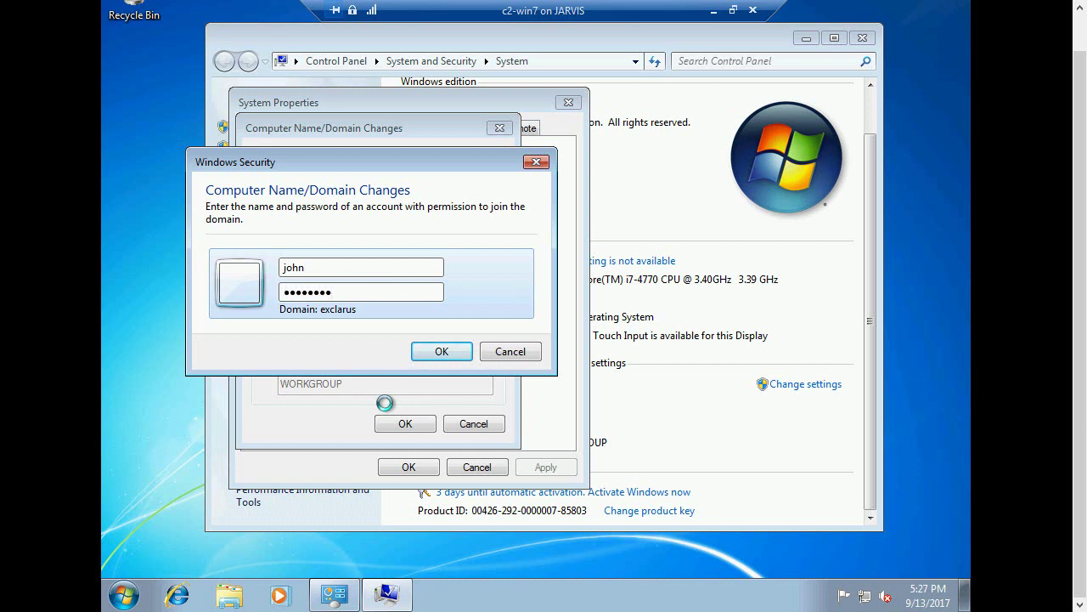
pyautogui.press('Return')
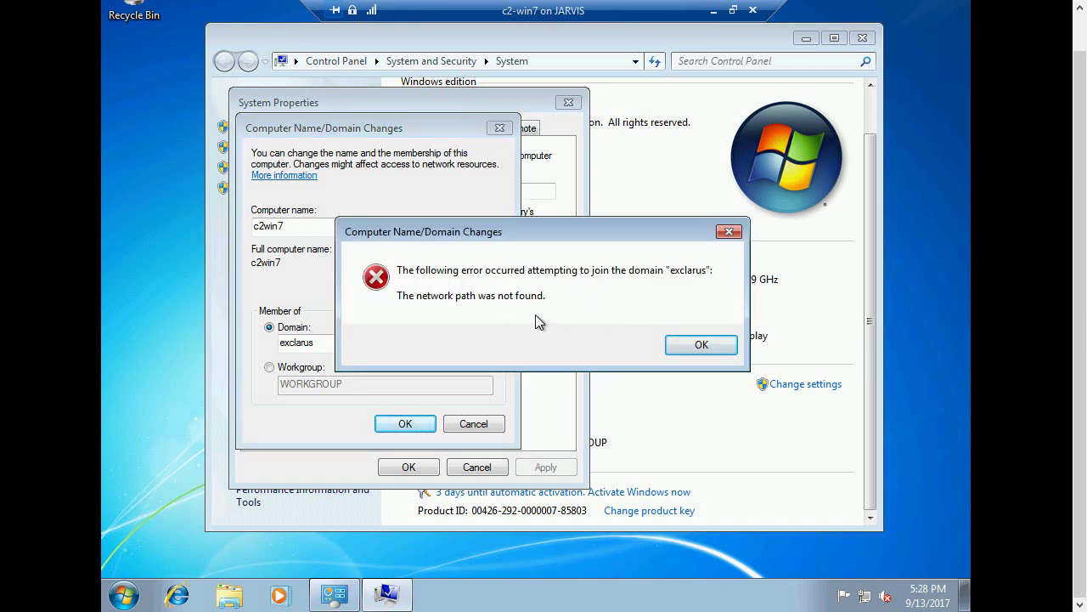
pyautogui.click(695, 346)
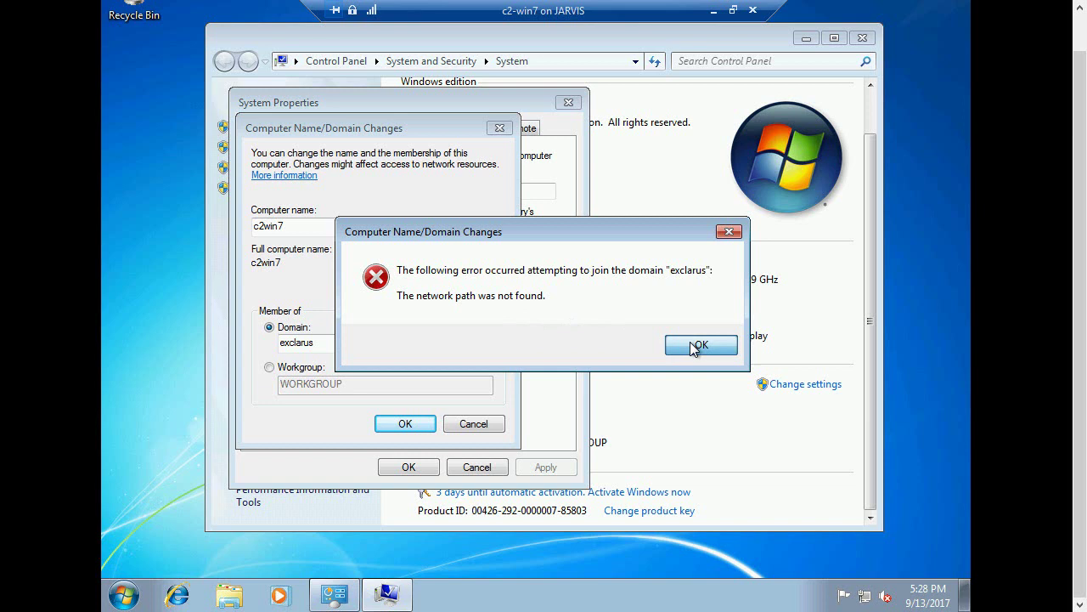
pyautogui.click(691, 344)
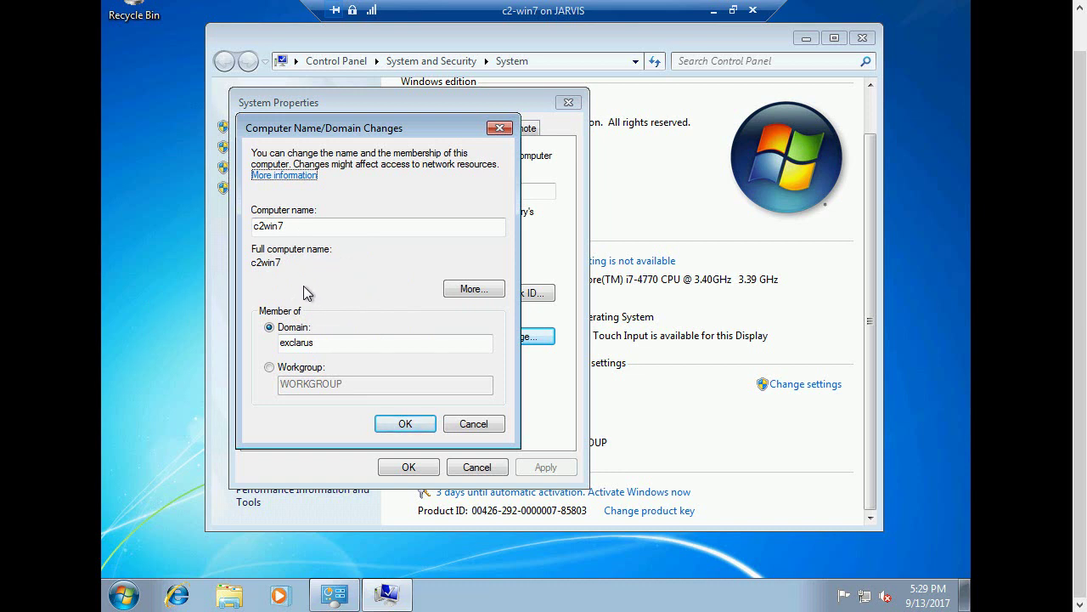
# - Retry the exclarus join, cancel it at the credentials request, and close the guest's system windows
pyautogui.click(427, 424)
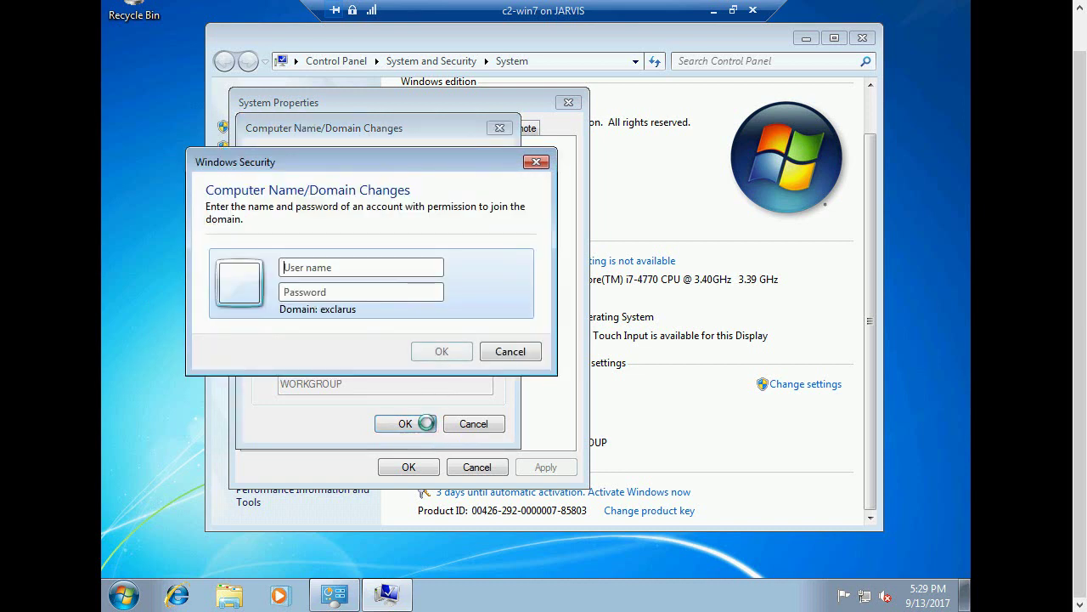
pyautogui.click(510, 351)
pyautogui.click(473, 425)
pyautogui.click(477, 467)
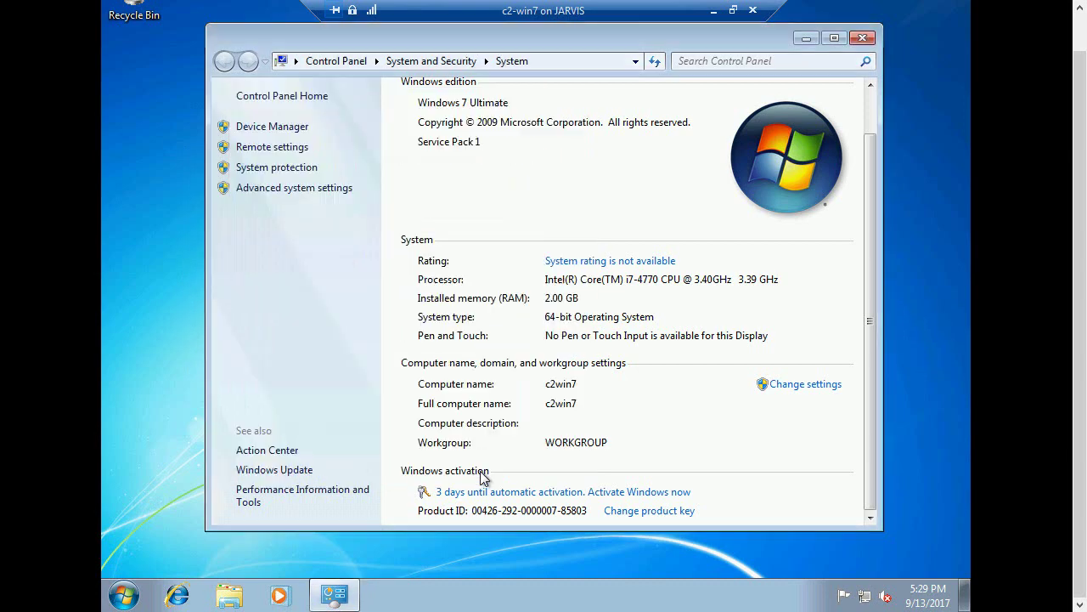
pyautogui.click(862, 37)
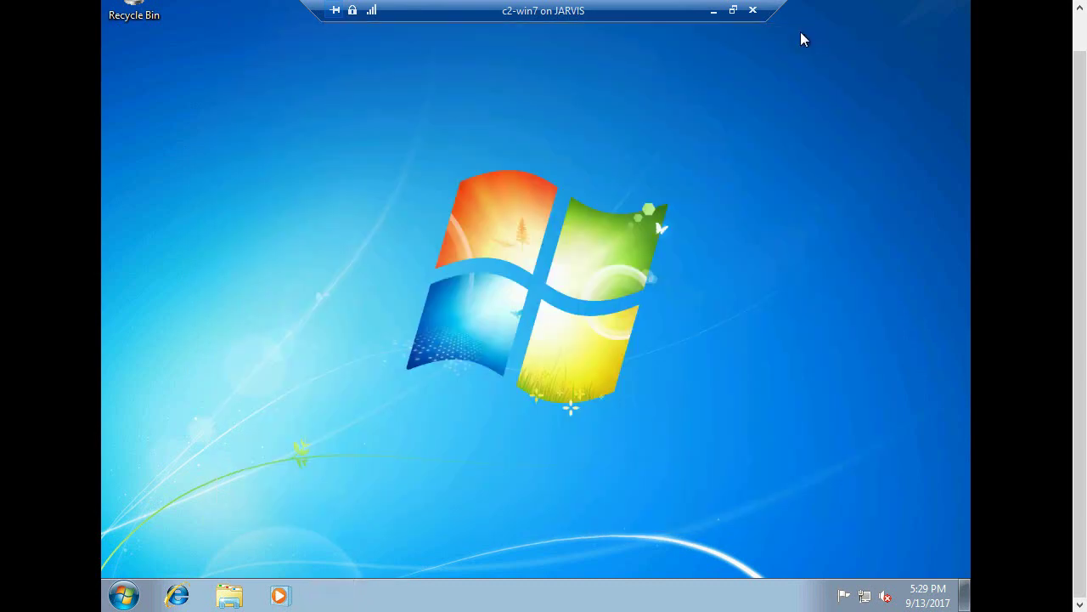
# - Leave full screen mode and check the network adapter in the running c2-win7 virtual machine's settings, discarding any changes
pyautogui.click(737, 14)
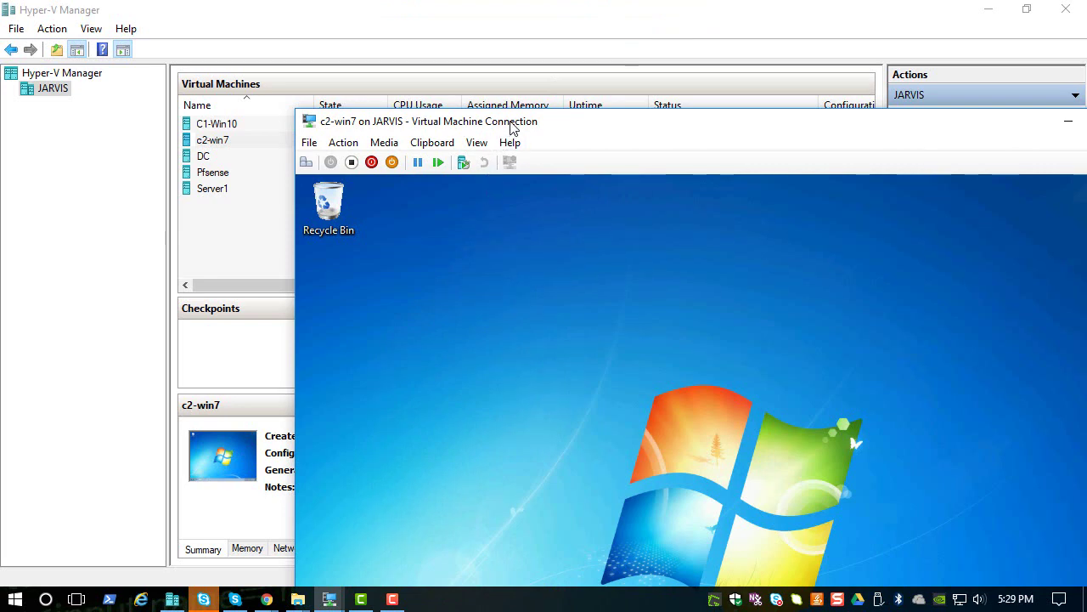
pyautogui.moveTo(508, 126); pyautogui.dragTo(337, 8)
pyautogui.click(177, 23)
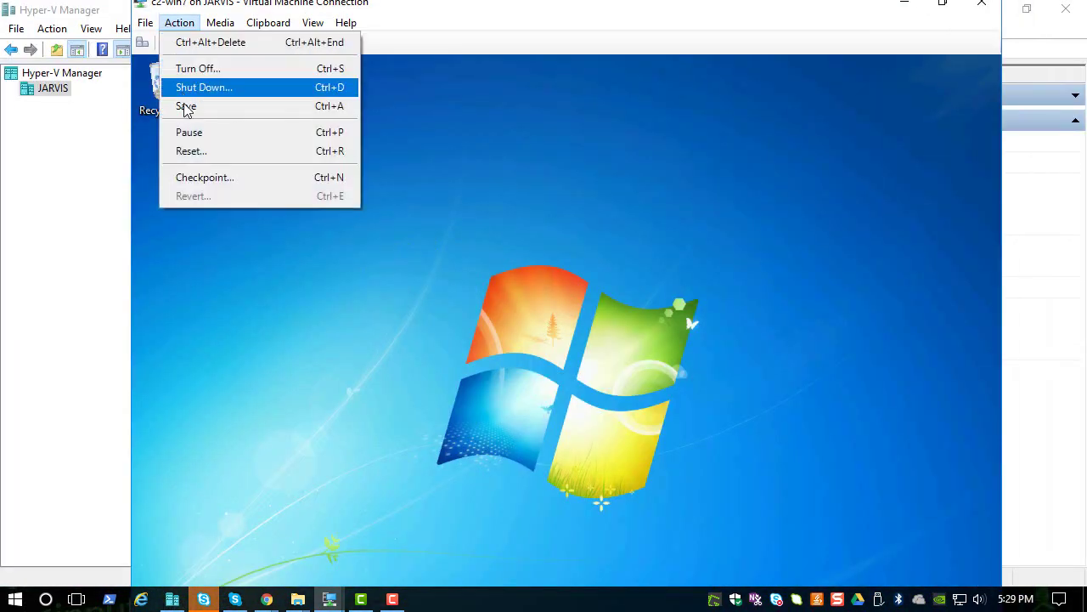
pyautogui.moveTo(143, 22)
pyautogui.click(151, 42)
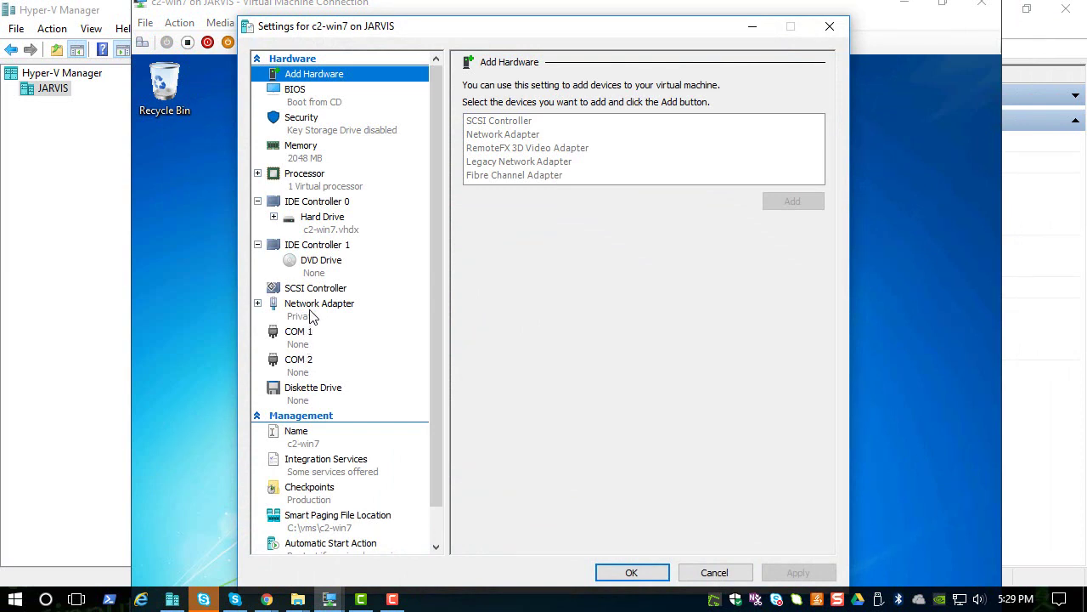
pyautogui.click(311, 314)
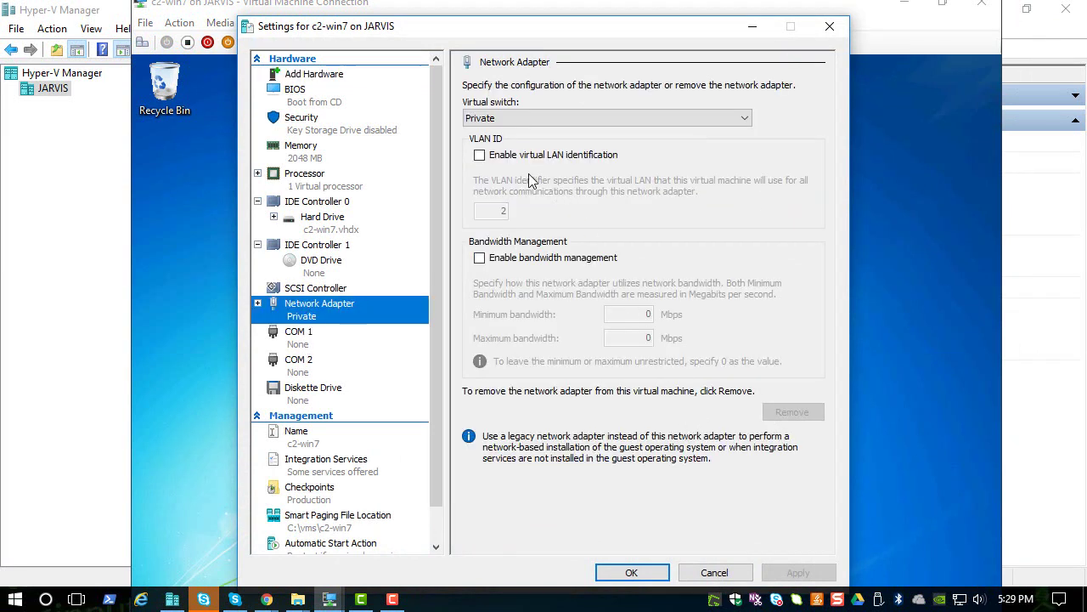
pyautogui.click(716, 573)
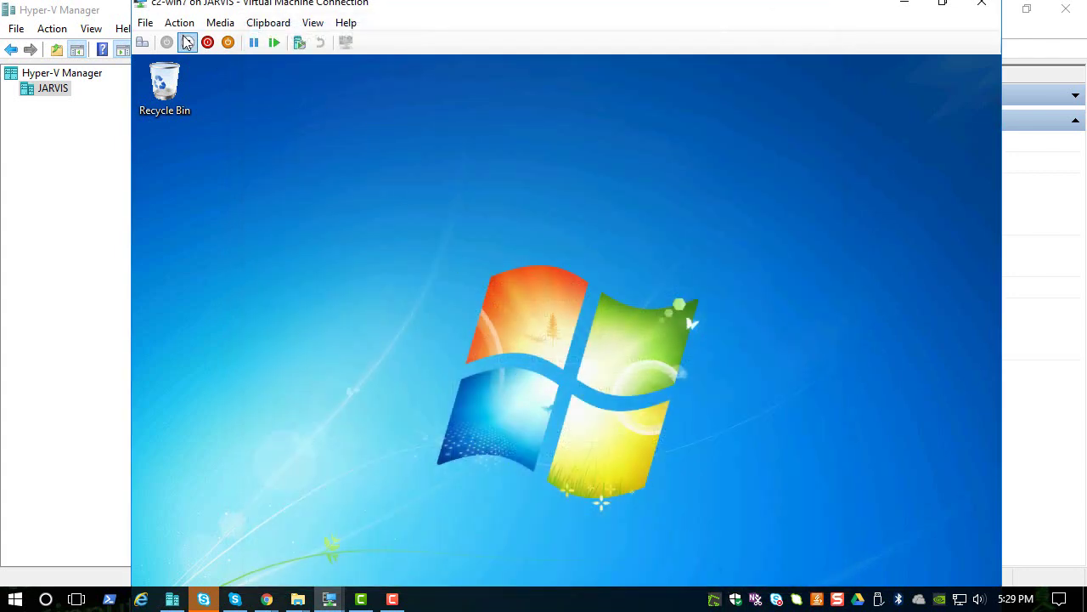
# - Shut down the operating system of the c2-win7 virtual machine
pyautogui.click(208, 47)
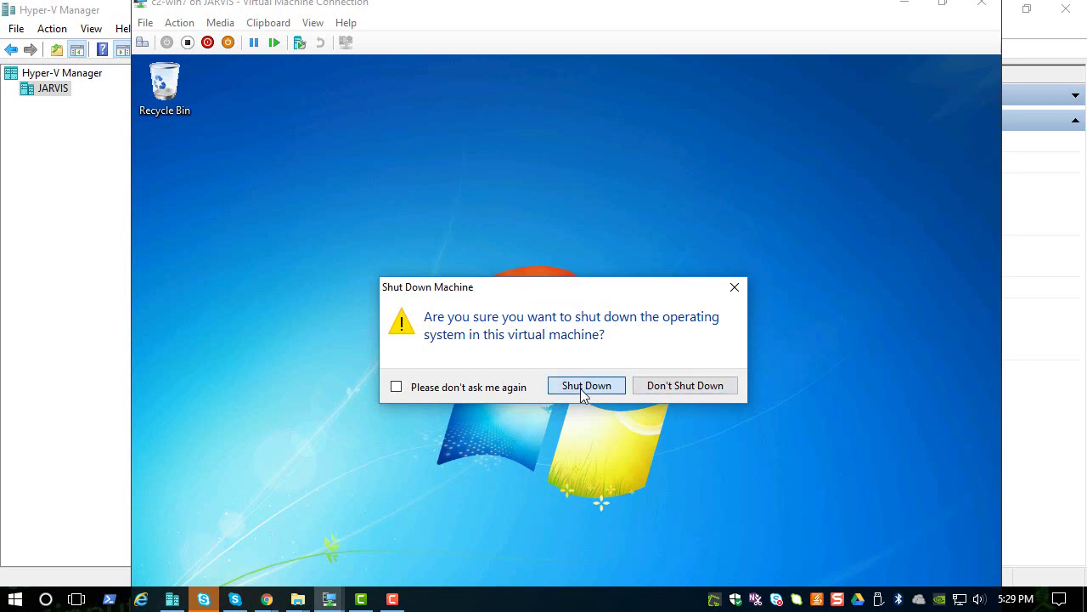
pyautogui.click(581, 389)
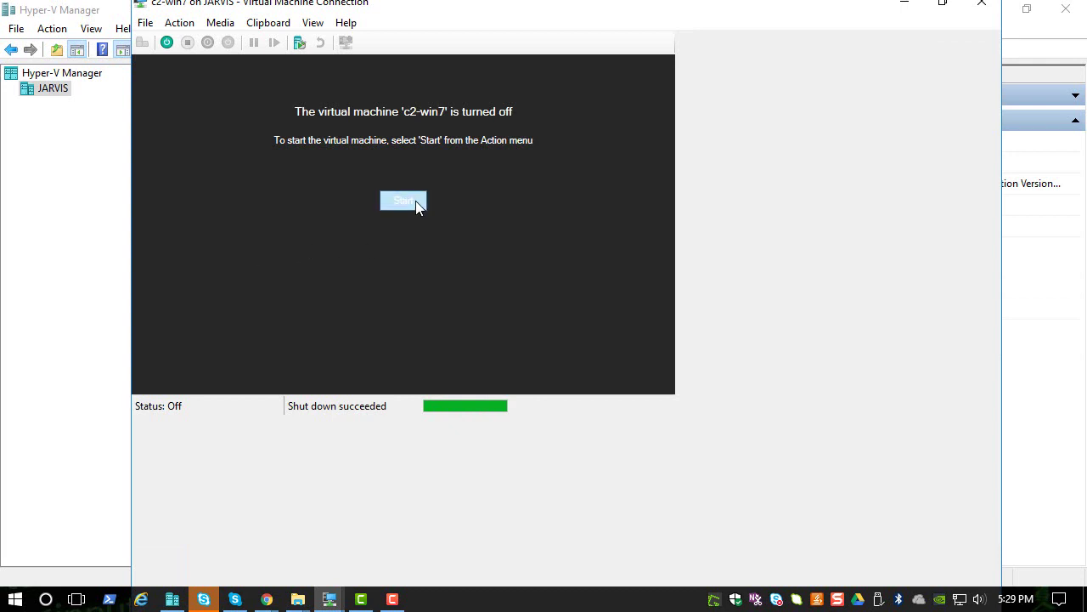
pyautogui.click(403, 201)
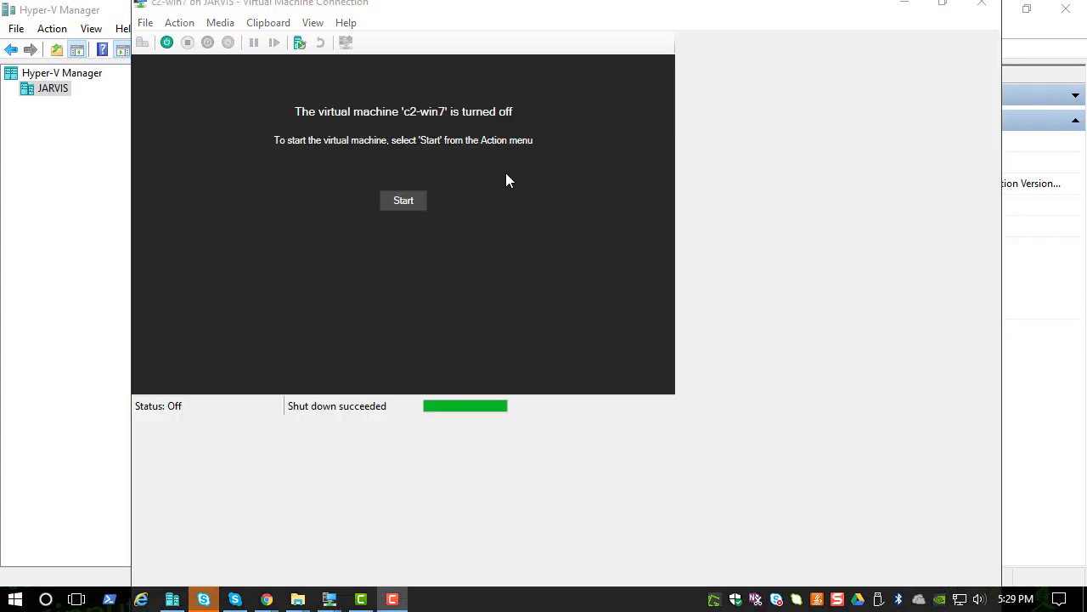
# - Remove the existing network adapter from the c2-win7 virtual machine's settings and apply the removal
pyautogui.click(181, 26)
pyautogui.click(157, 42)
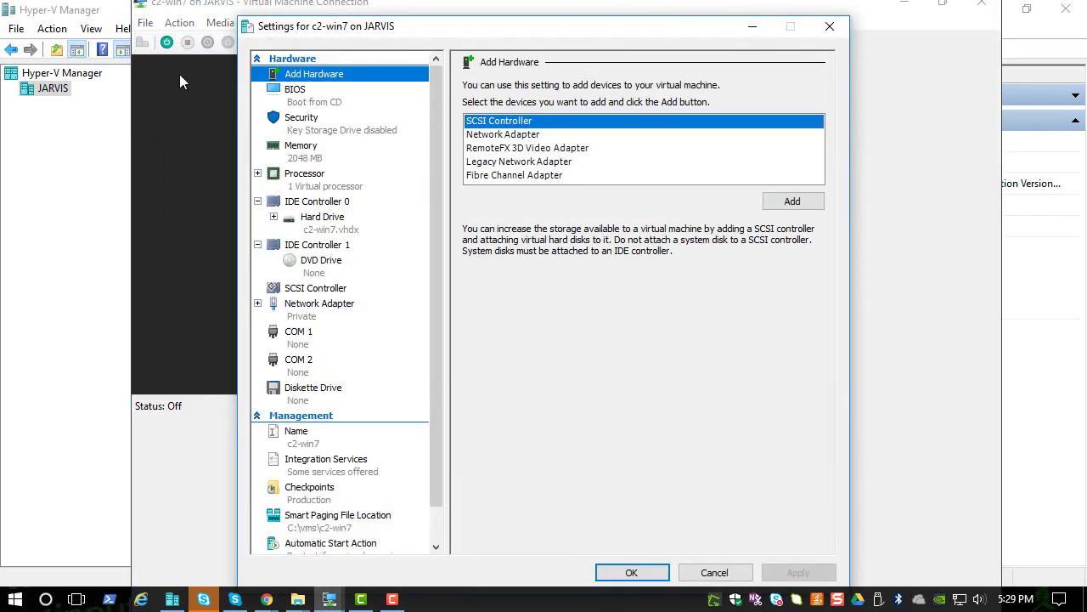
pyautogui.click(301, 316)
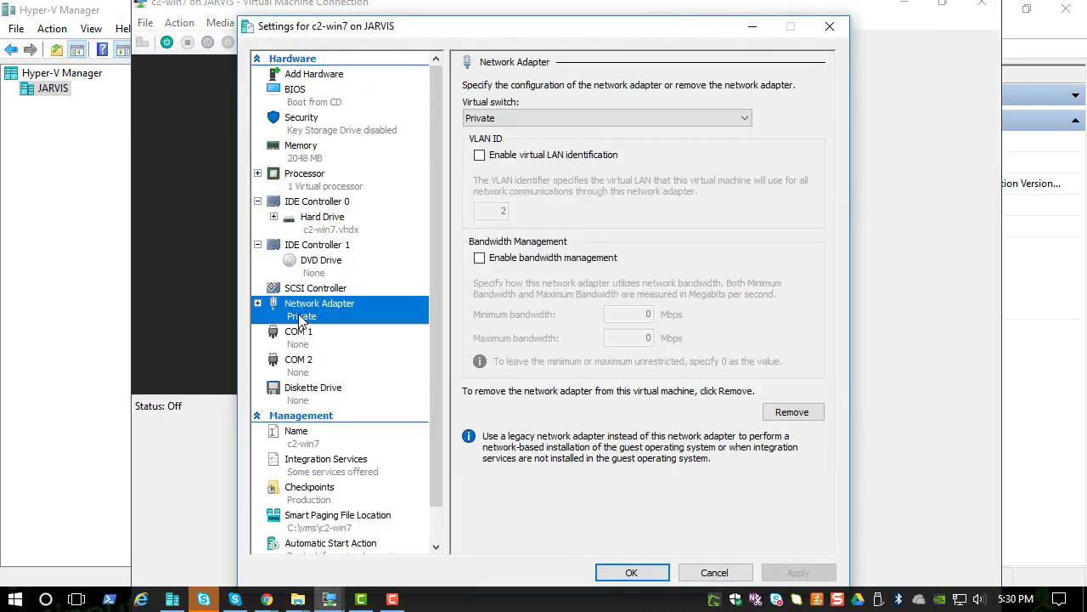
pyautogui.click(783, 414)
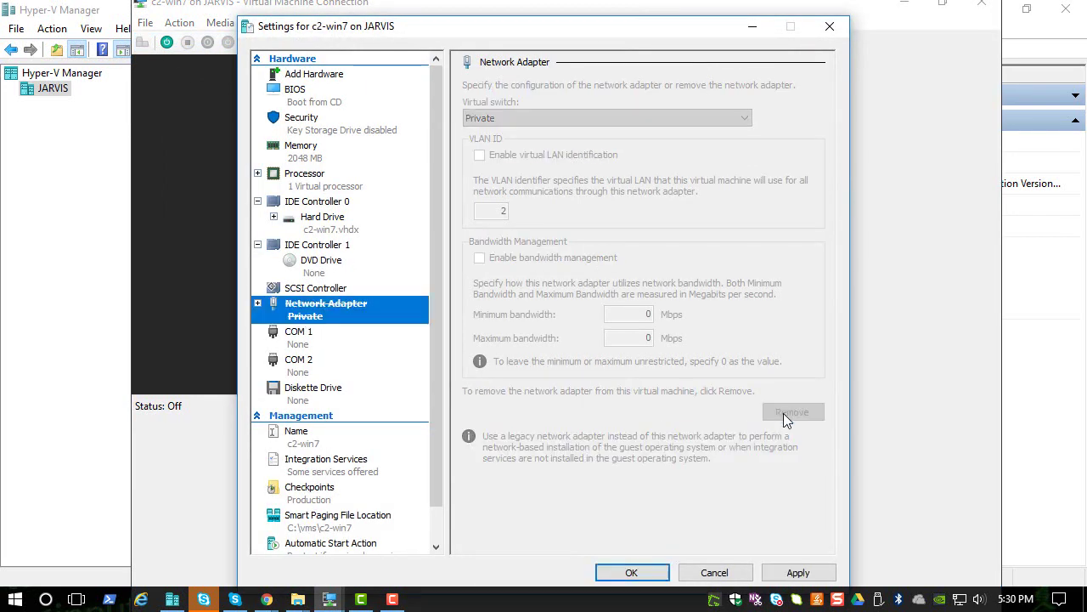
pyautogui.click(797, 574)
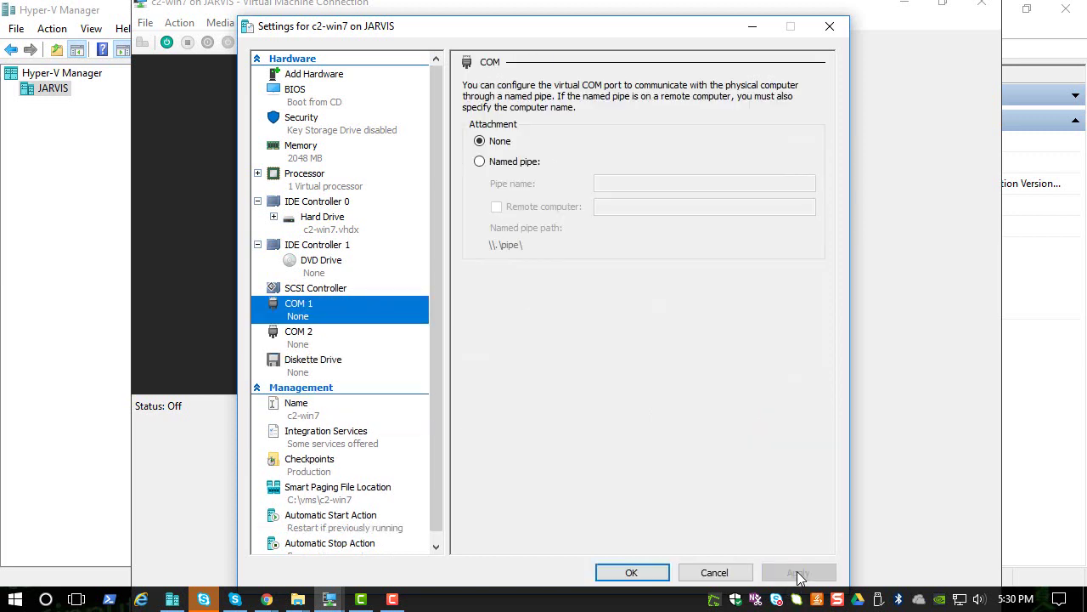
# - Add a new network adapter to c2-win7, connect it to the Private virtual switch, and save the settings
pyautogui.click(303, 79)
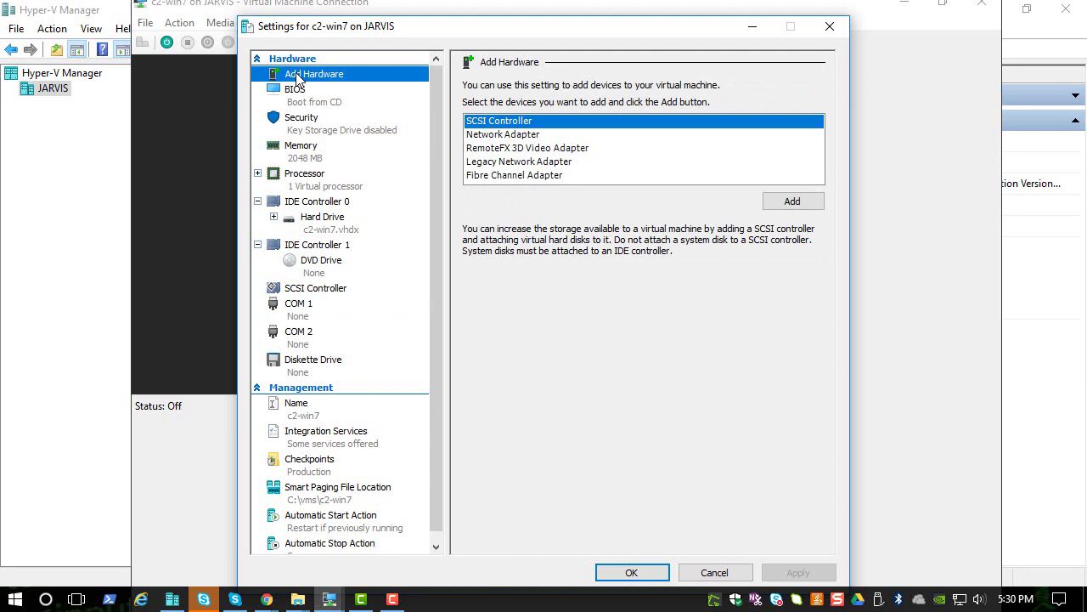
pyautogui.click(486, 135)
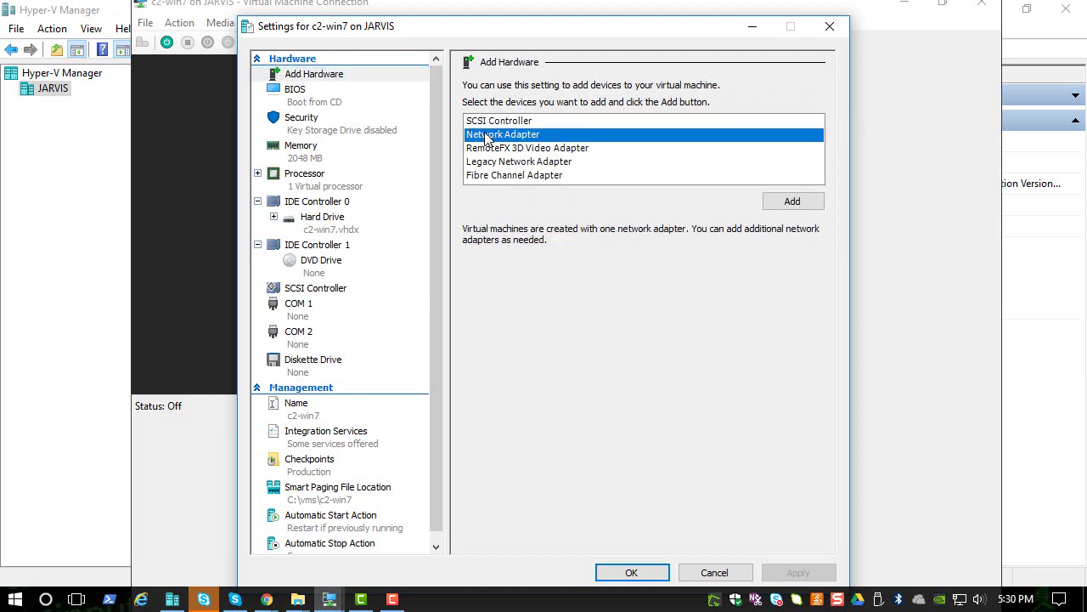
pyautogui.click(788, 201)
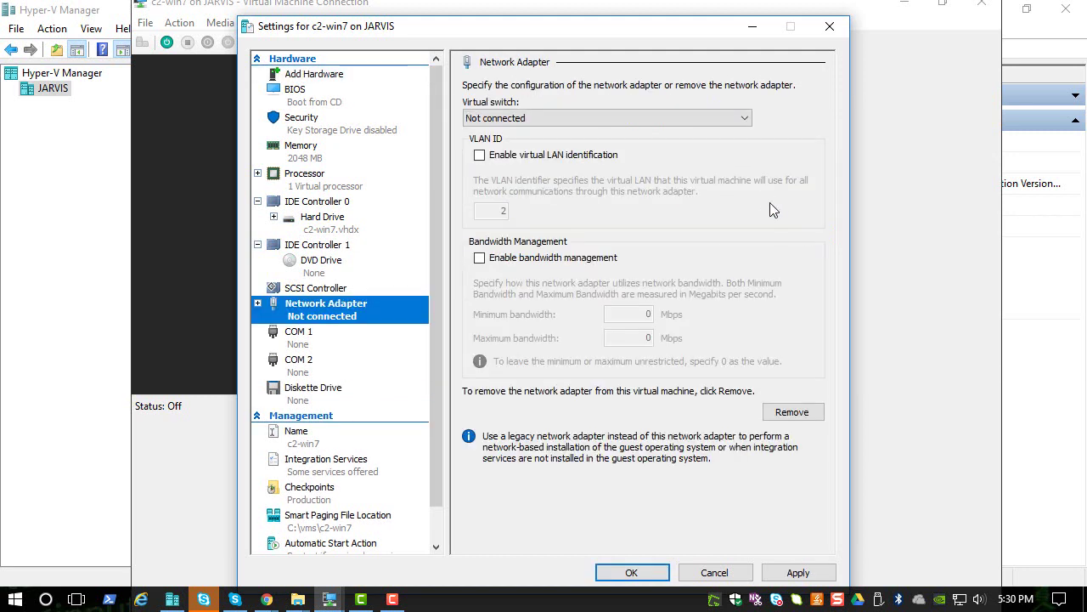
pyautogui.click(595, 118)
pyautogui.click(573, 143)
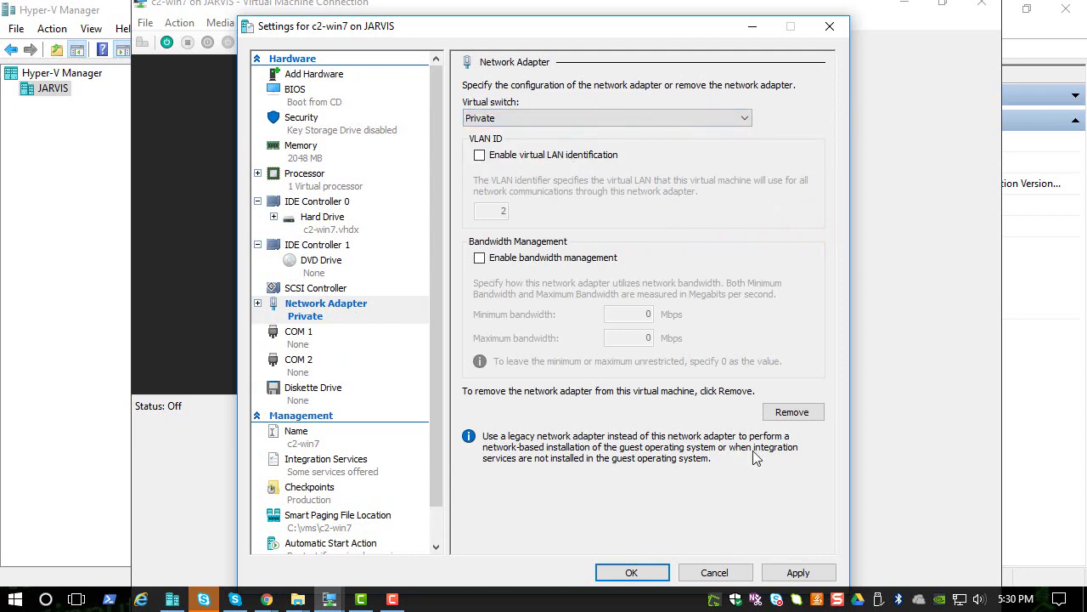
pyautogui.click(799, 572)
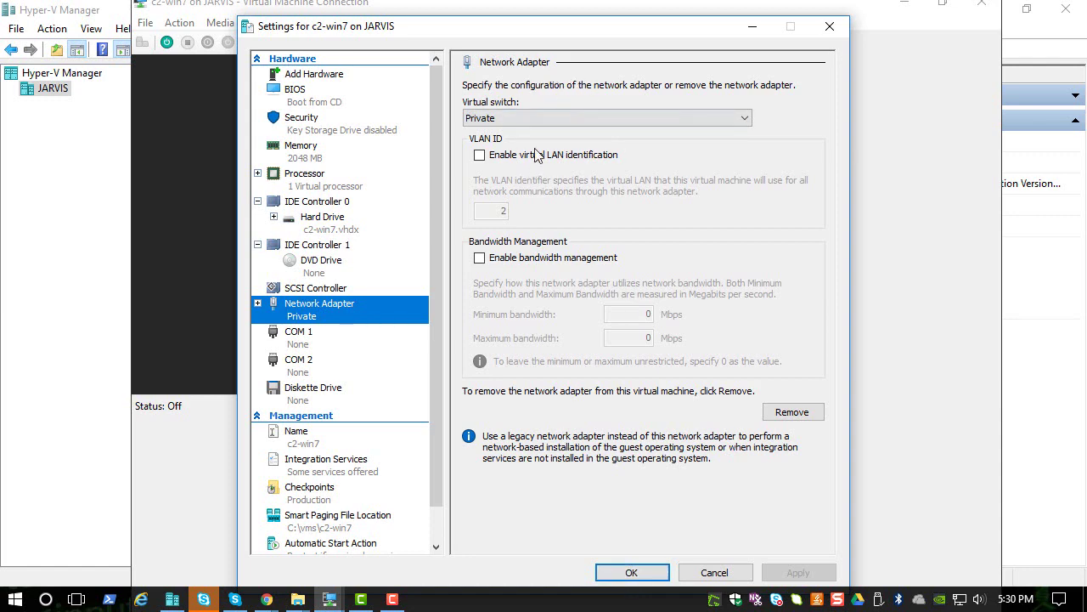
pyautogui.click(631, 572)
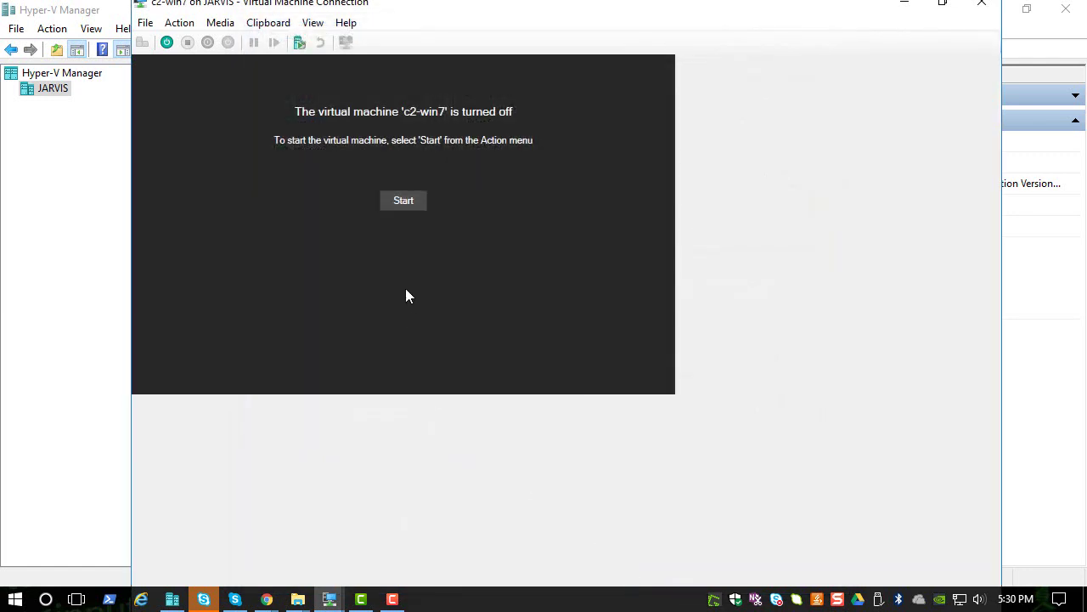
# - Start the c2-win7 virtual machine and log in to Windows with the account password
pyautogui.click(411, 203)
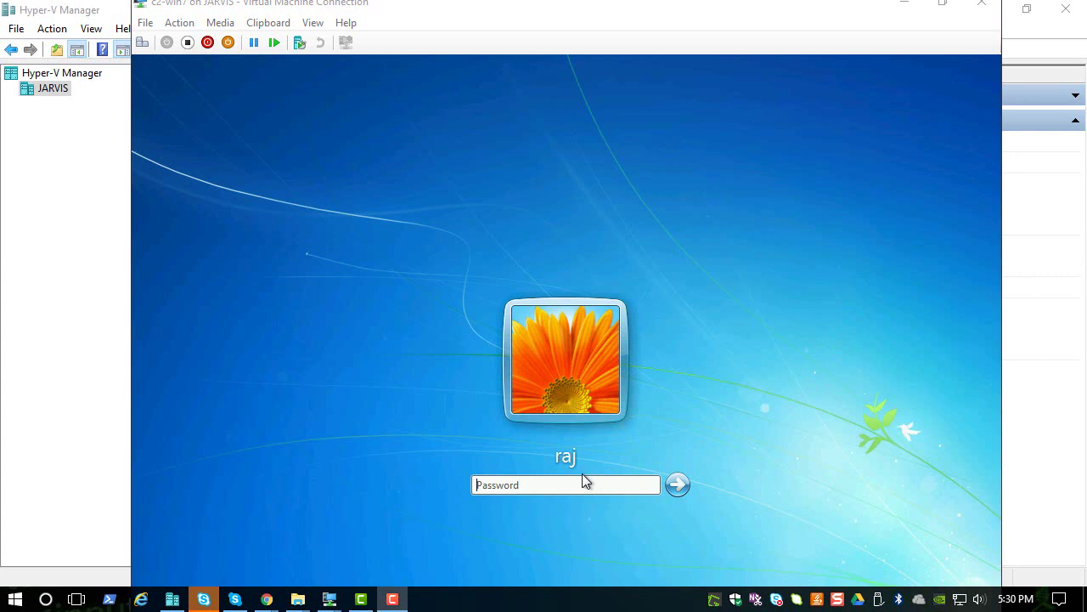
pyautogui.click(584, 483)
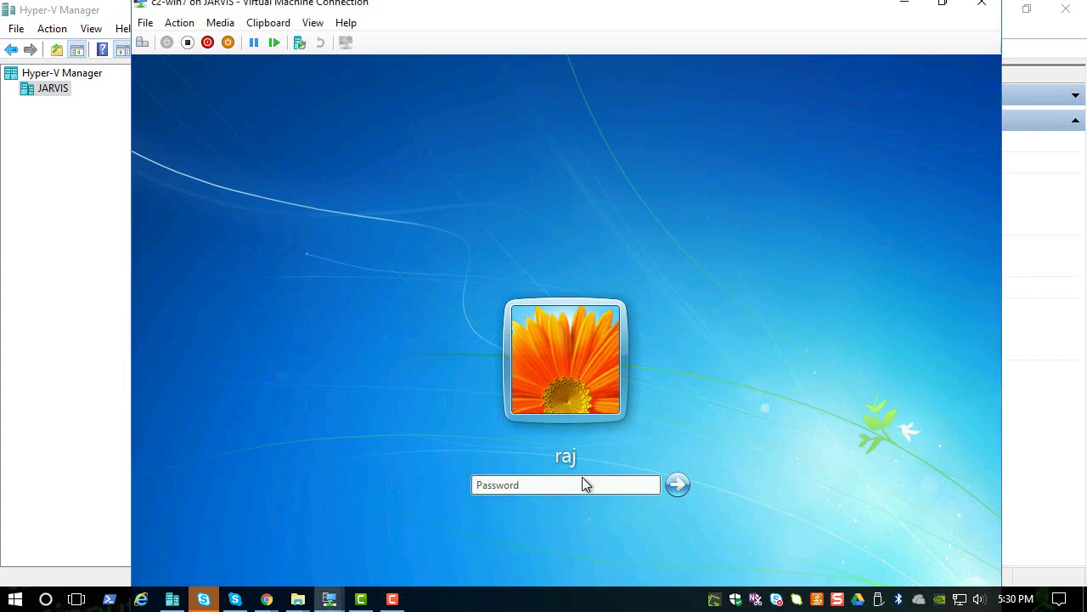
pyautogui.write('••••')
pyautogui.press('Return')
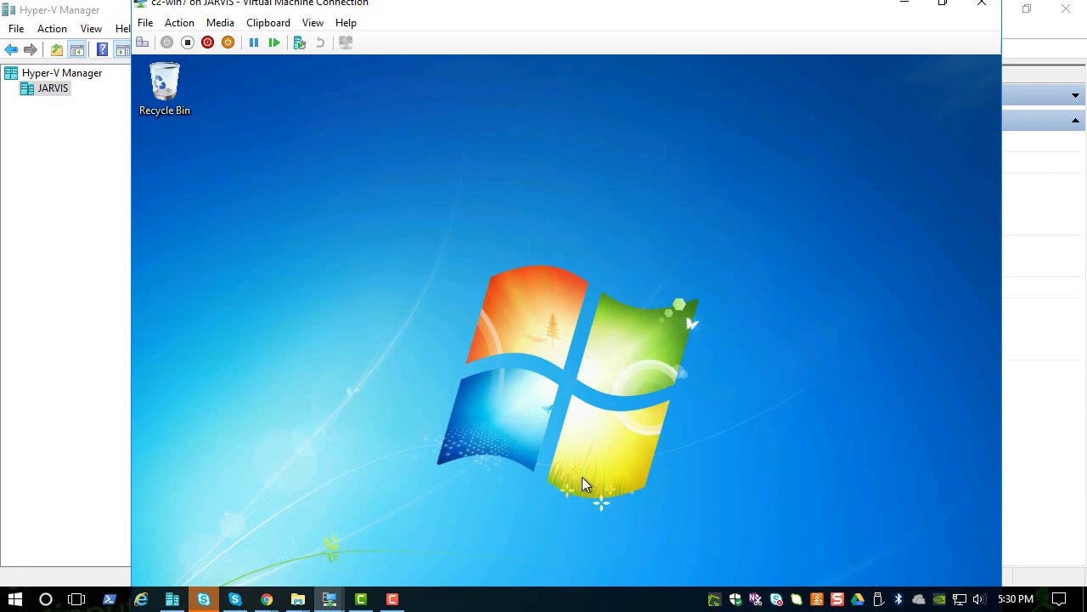
# - Show the virtual machine in full screen mode and set the Exclarus.com network's location to Home network
pyautogui.click(314, 24)
pyautogui.click(319, 47)
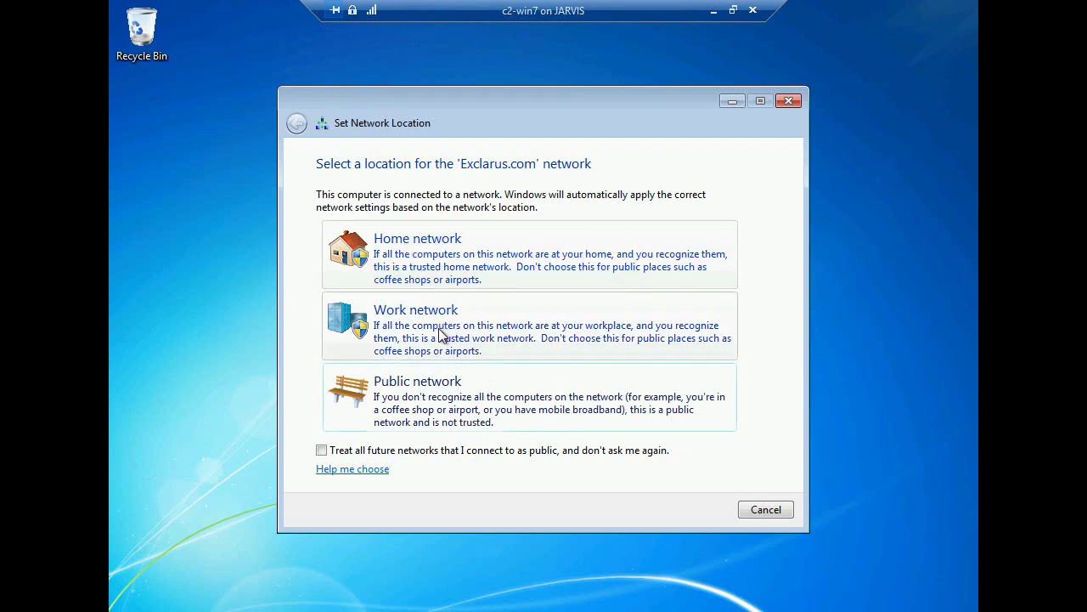
pyautogui.click(448, 265)
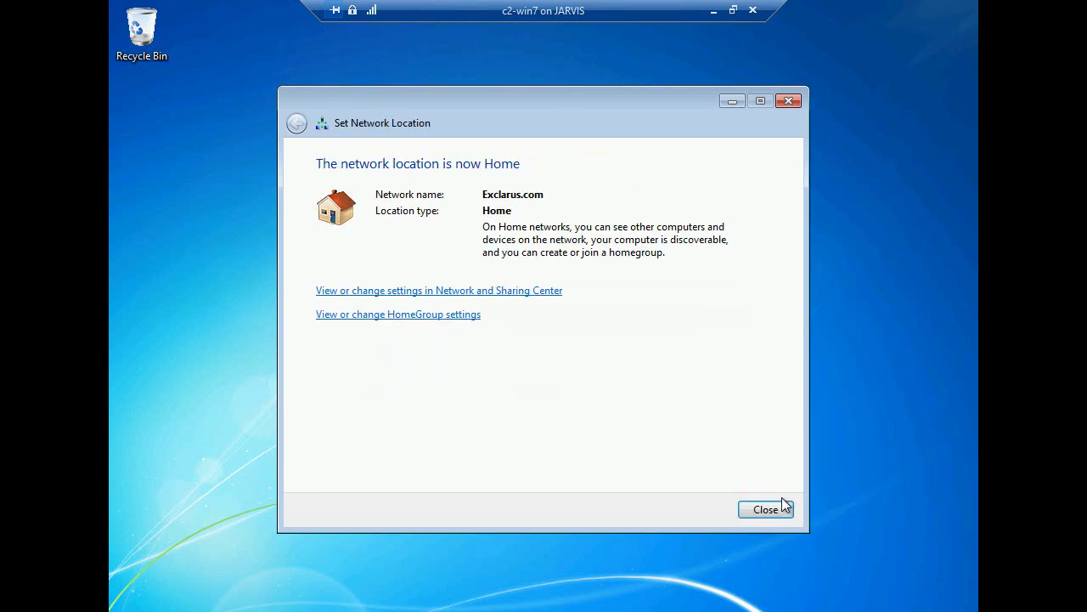
pyautogui.click(775, 510)
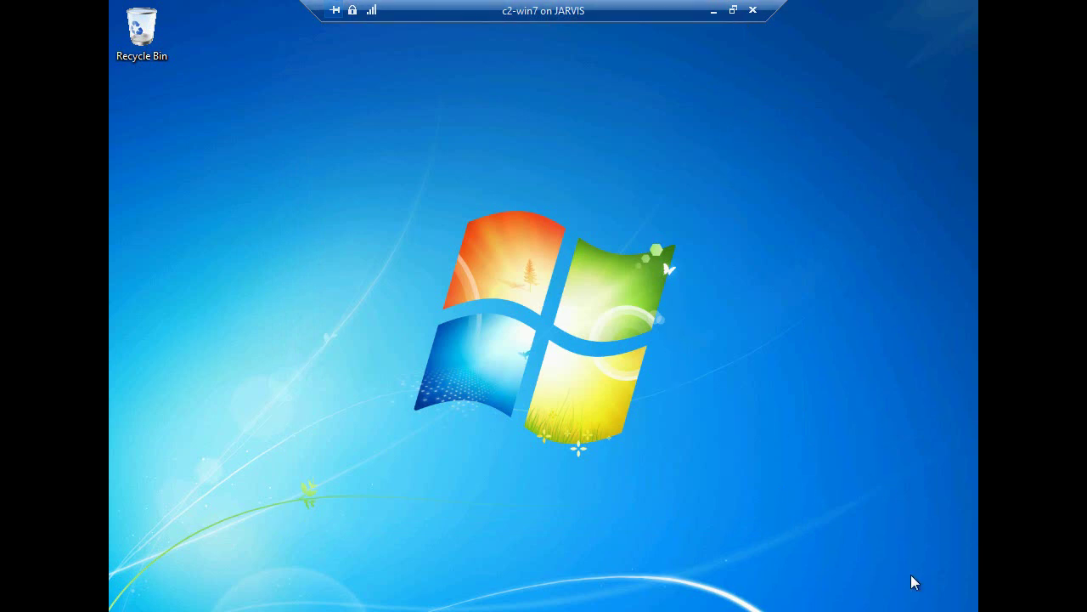
# - Return the c2-win7 connection from full screen mode to a regular window and shift it slightly
pyautogui.click(730, 12)
pyautogui.click(312, 23)
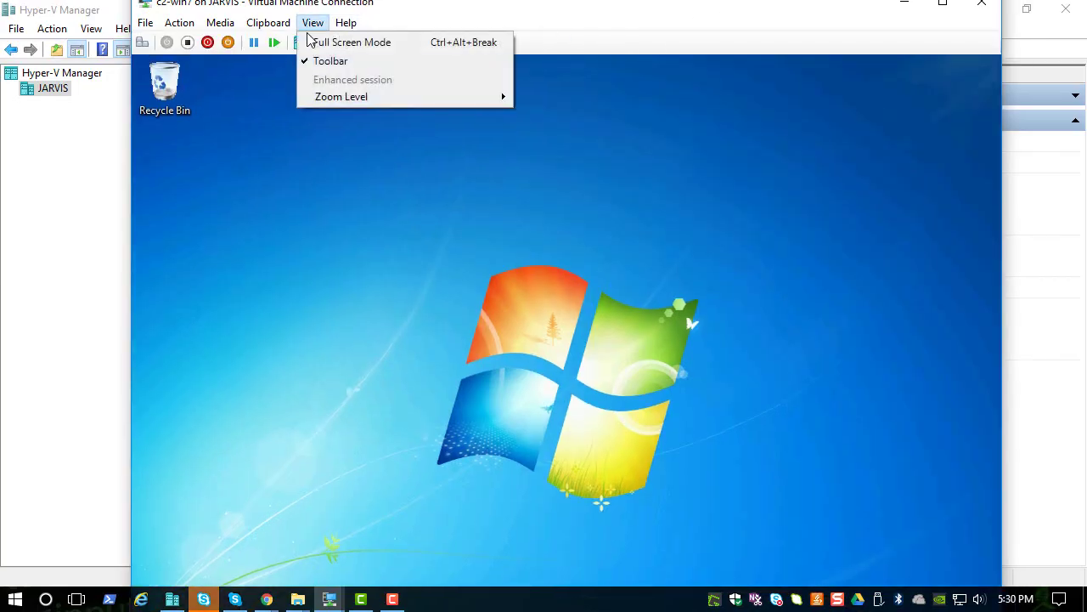
pyautogui.click(311, 42)
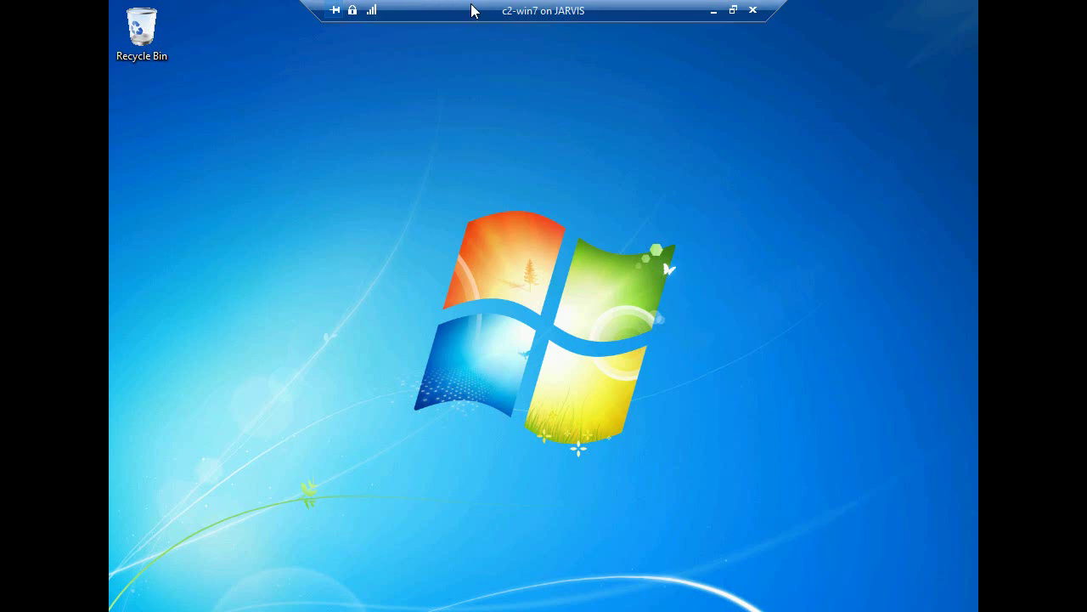
pyautogui.moveTo(473, 9); pyautogui.dragTo(185, 9)
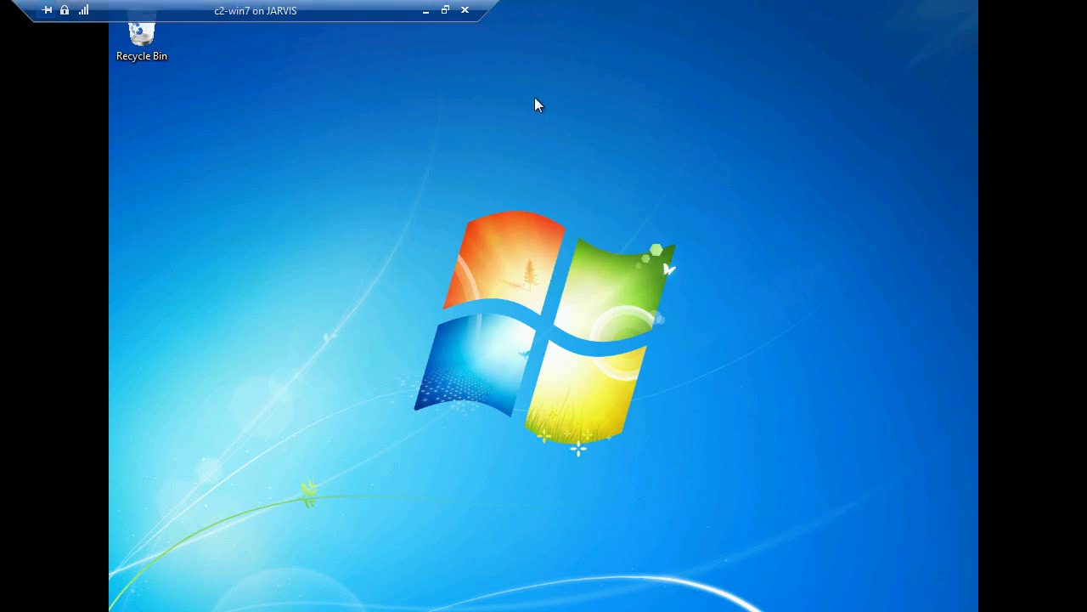
pyautogui.click(444, 10)
pyautogui.moveTo(436, 8)
pyautogui.mouseDown()
pyautogui.moveTo(8, 17)
pyautogui.moveTo(456, 9)
pyautogui.moveTo(420, 11)
pyautogui.mouseUp()
# - Set the guest's screen resolution to 800 × 600 and keep the new display settings
pyautogui.rightClick(421, 230)
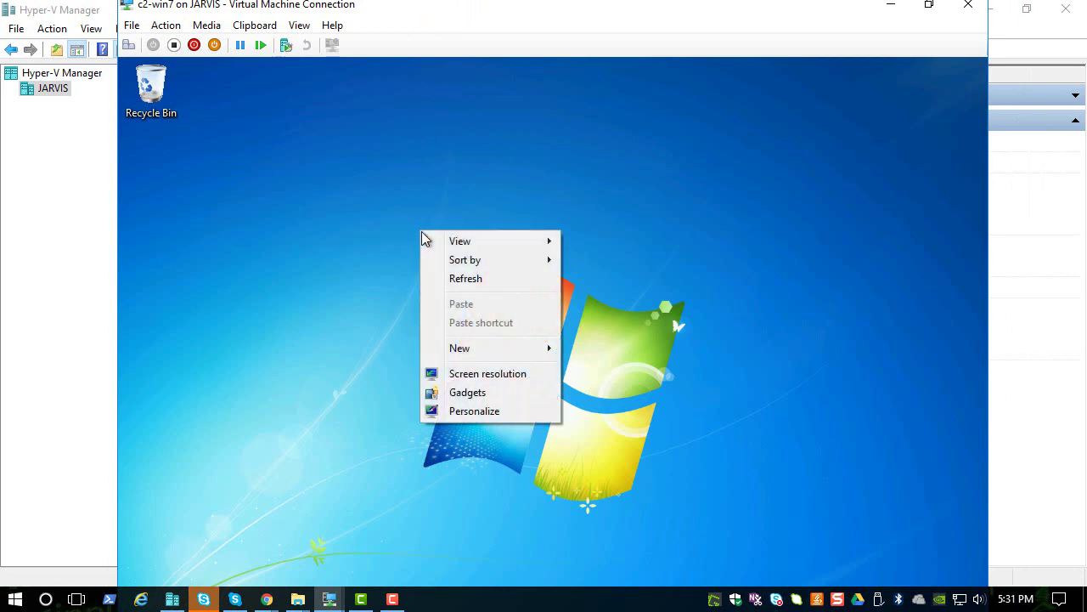
pyautogui.click(485, 380)
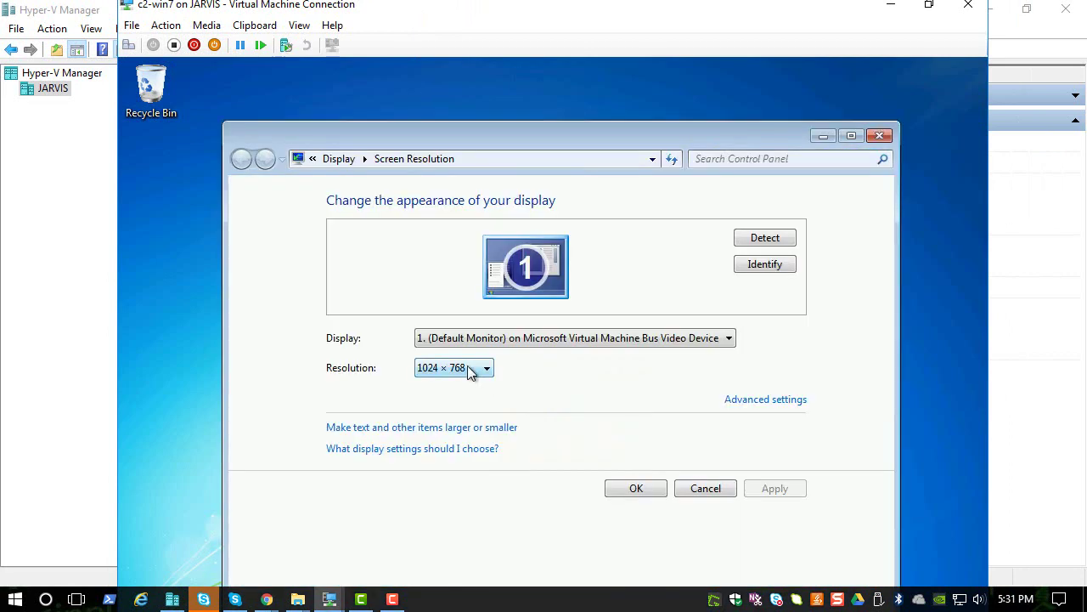
pyautogui.click(476, 367)
pyautogui.click(479, 563)
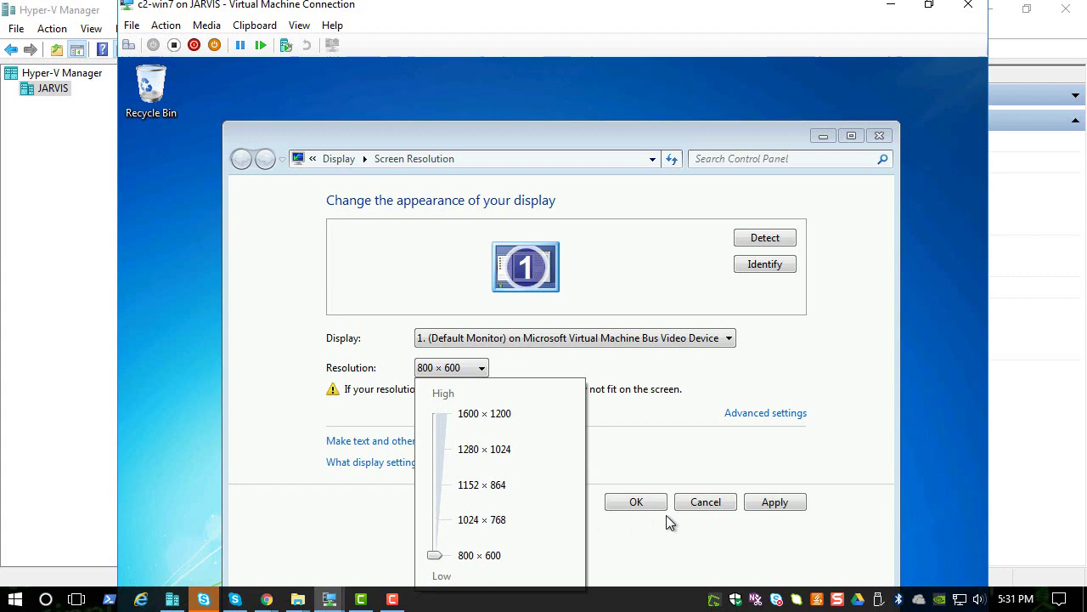
pyautogui.click(801, 501)
pyautogui.click(765, 506)
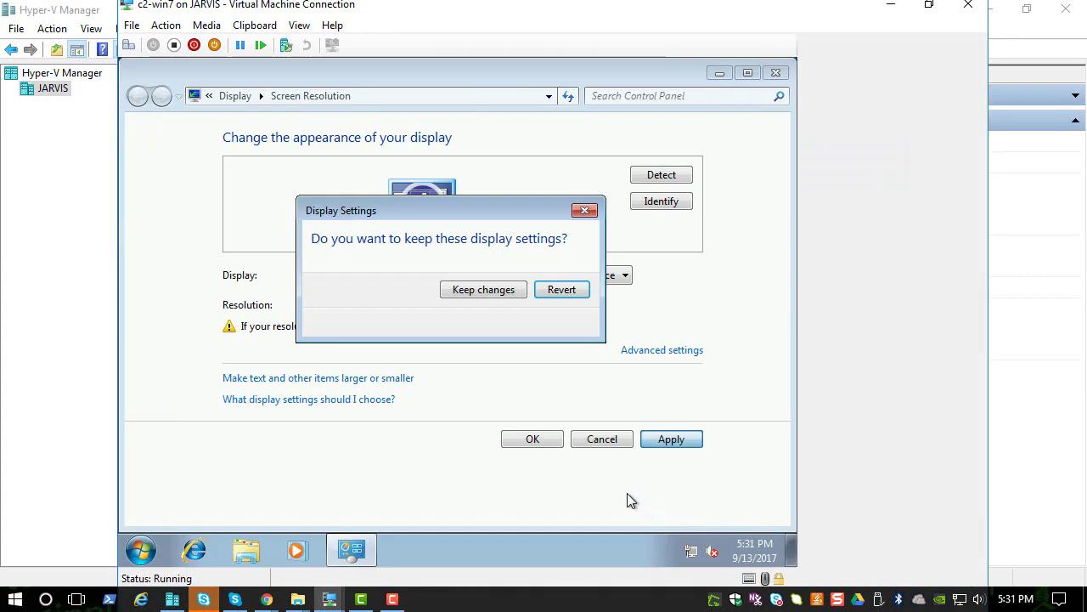
pyautogui.click(495, 291)
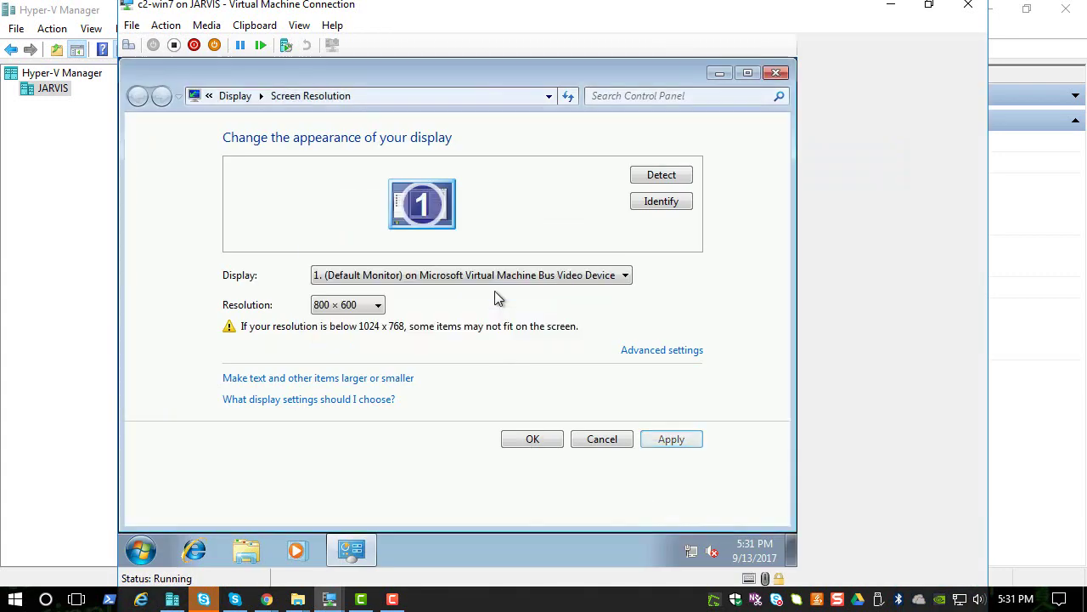
pyautogui.click(549, 440)
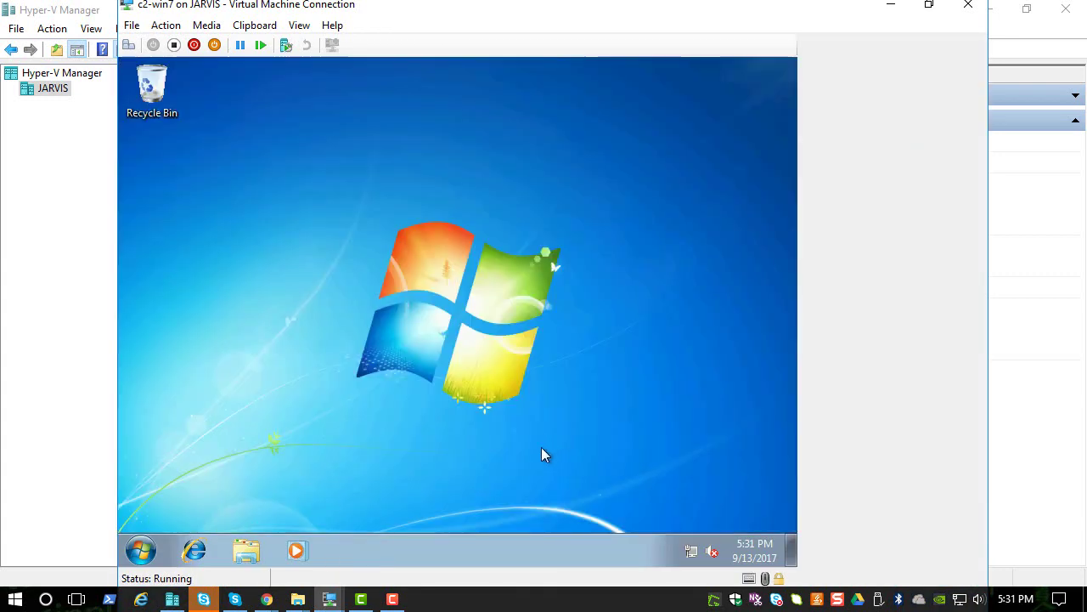
# - In the guest's system properties, change the computer's membership to the exclarus.com domain and submit the change
pyautogui.click(141, 552)
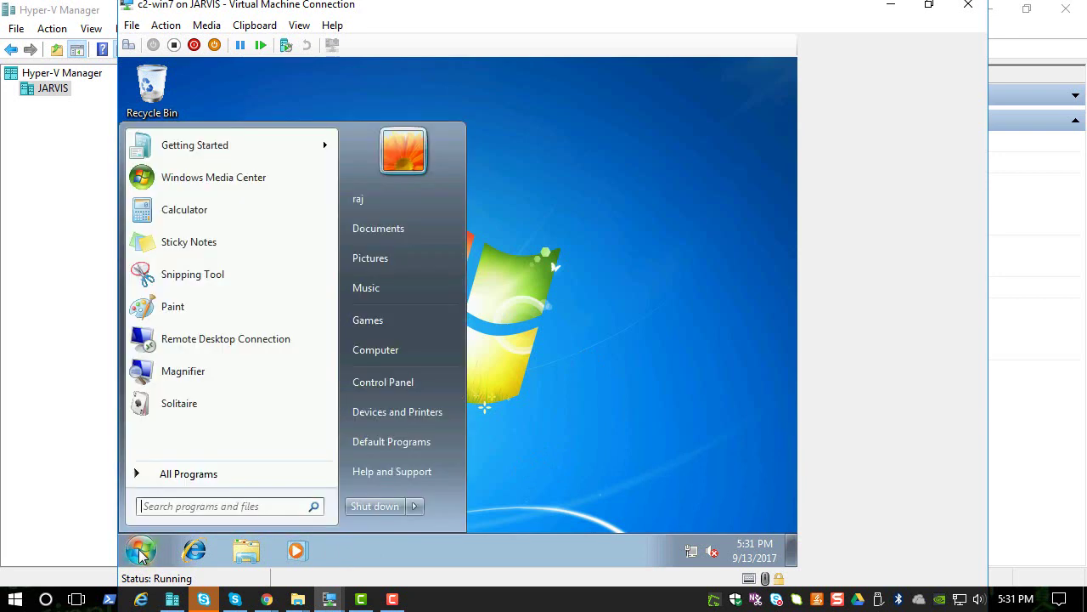
pyautogui.rightClick(370, 351)
pyautogui.click(397, 500)
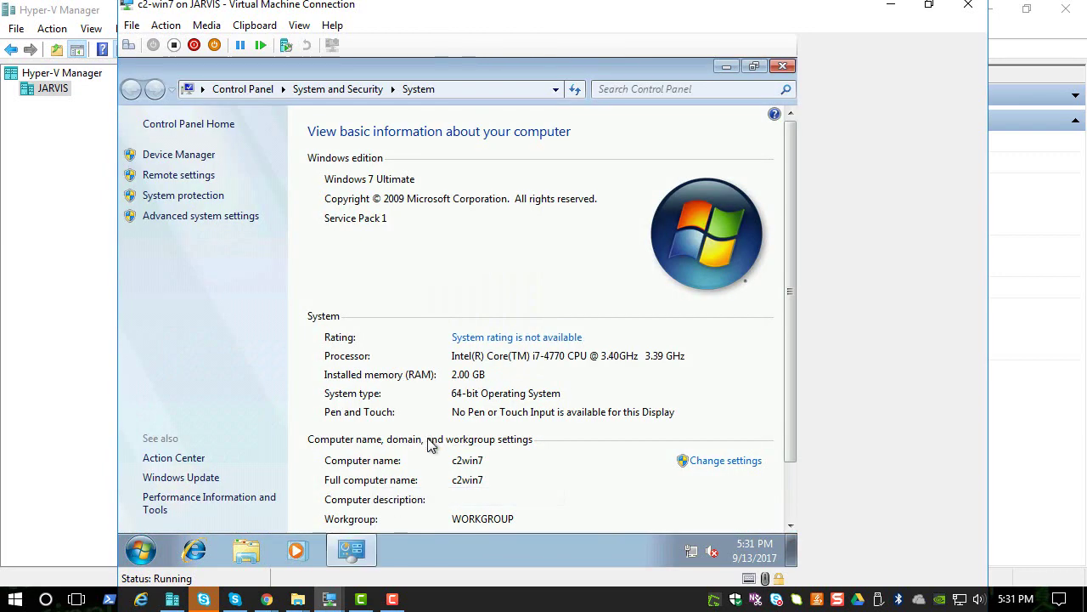
pyautogui.click(712, 461)
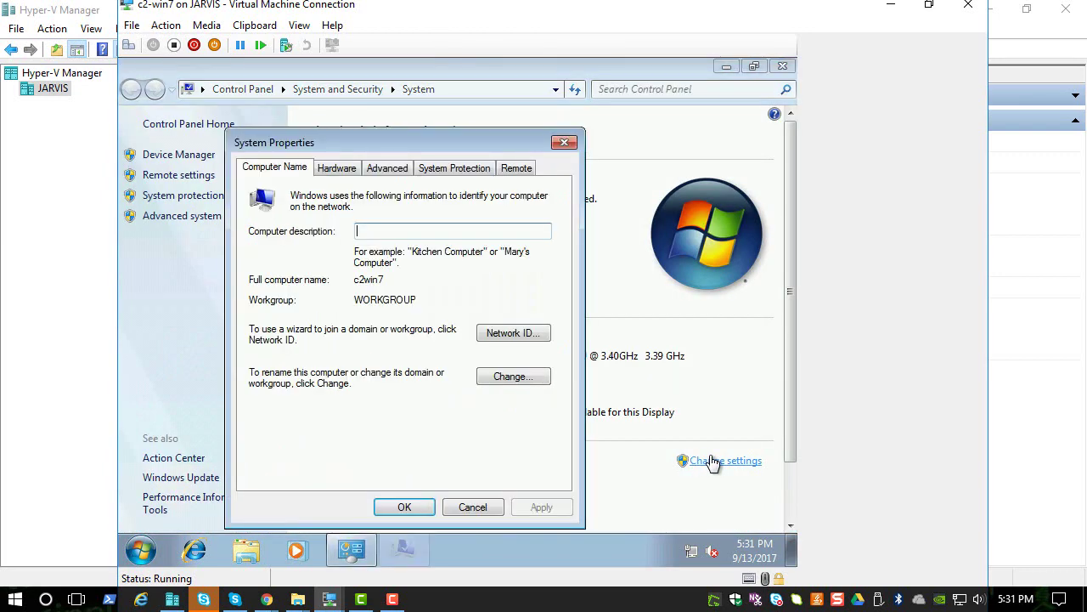
pyautogui.click(513, 378)
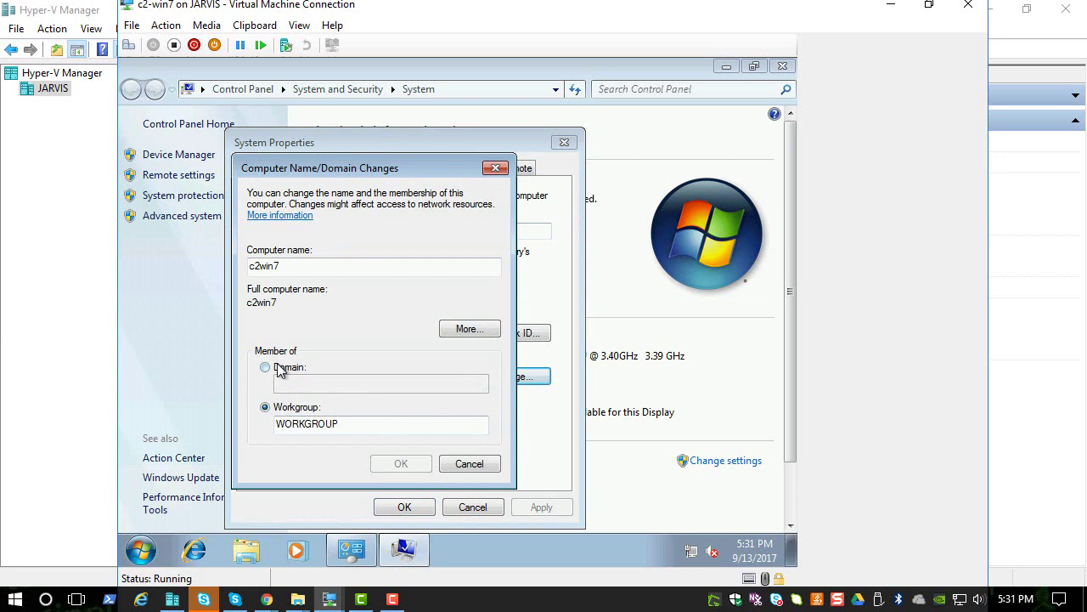
pyautogui.click(285, 367)
pyautogui.click(297, 385)
pyautogui.write('e')
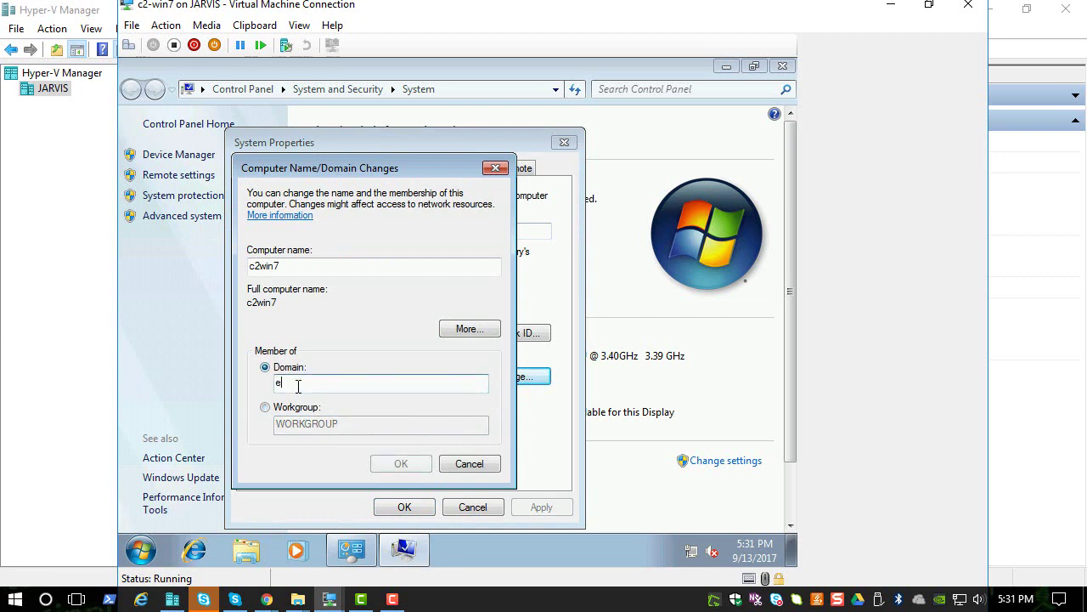
pyautogui.write('xclarus.com')
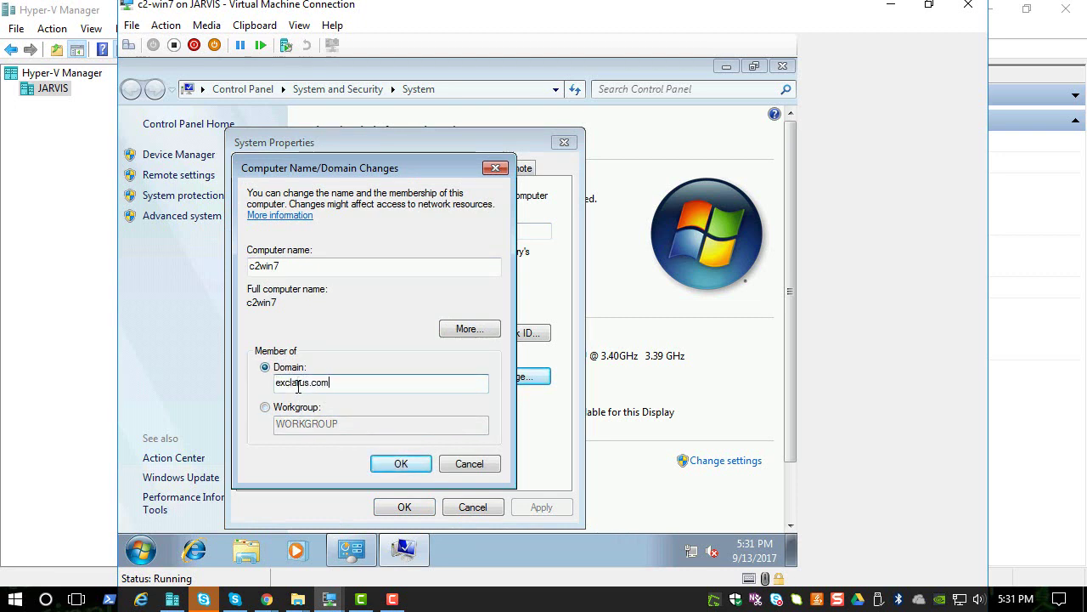
pyautogui.click(400, 466)
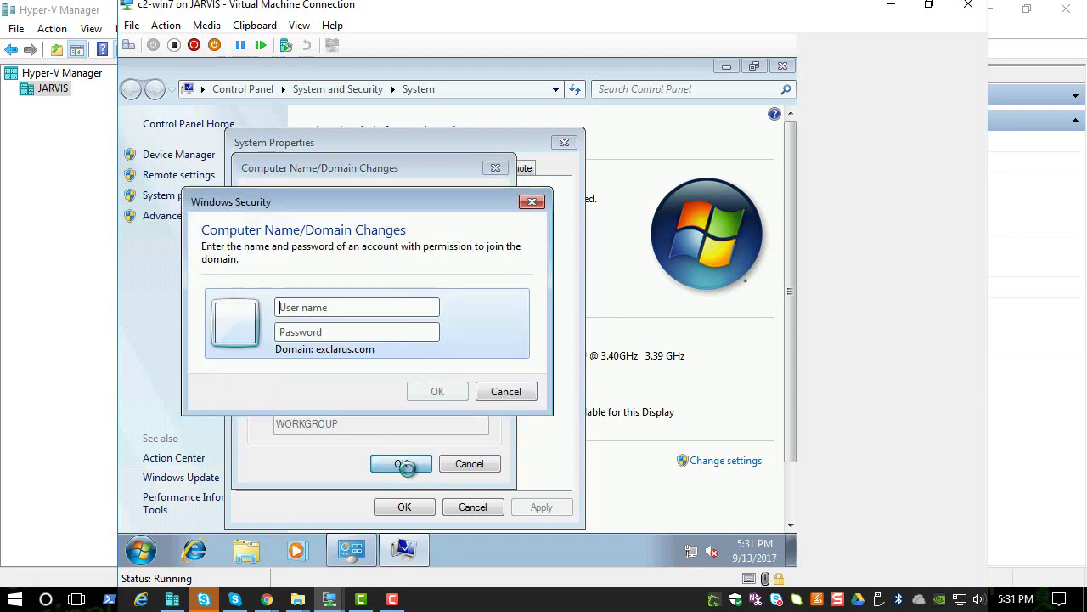
# - Try to authorize the domain join with the domain account's user name and password
pyautogui.write('john')
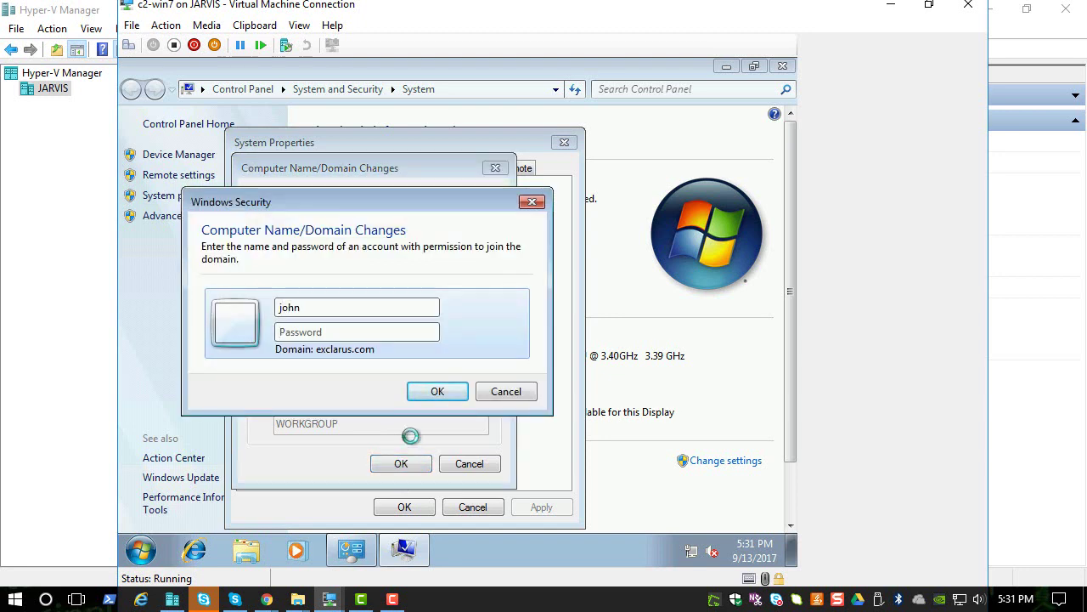
pyautogui.press('Tab')
pyautogui.write('**********')
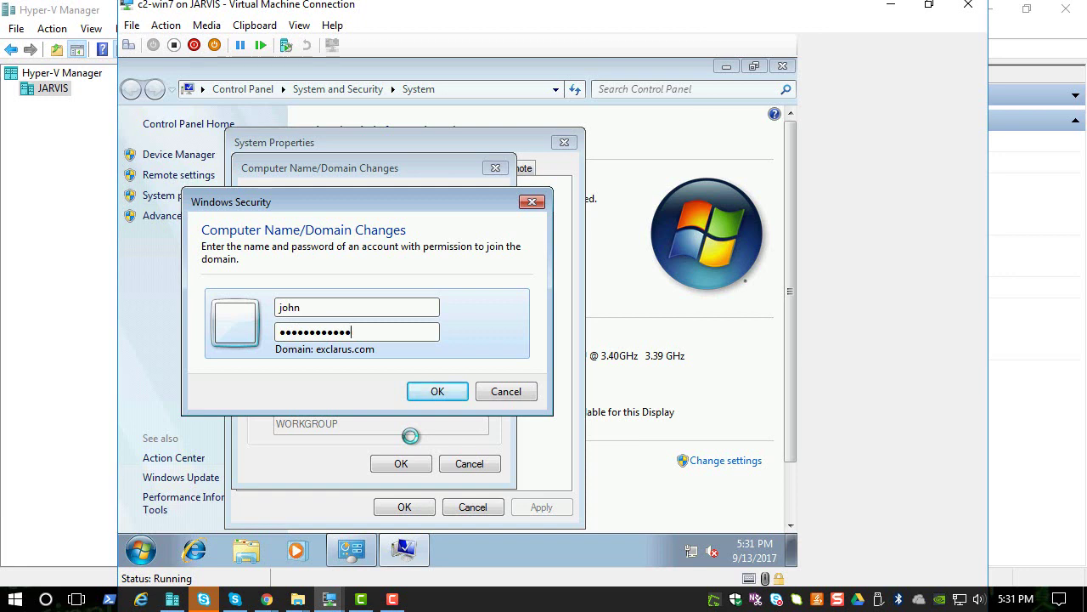
pyautogui.press('Return')
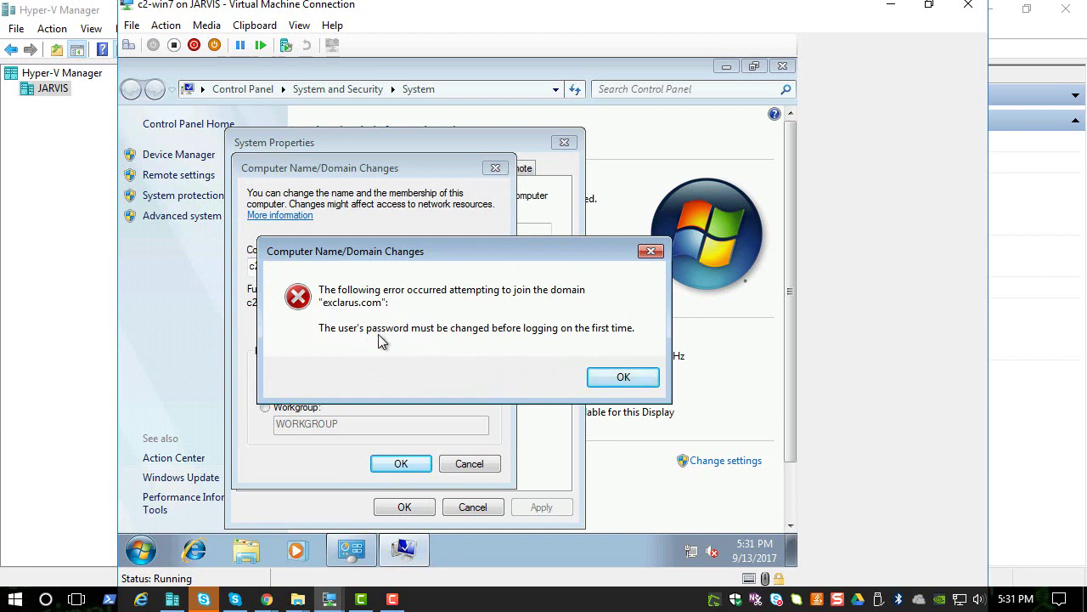
# - Dismiss the join error and retry the exclarus.com domain join with the same domain account's user name and password
pyautogui.click(619, 379)
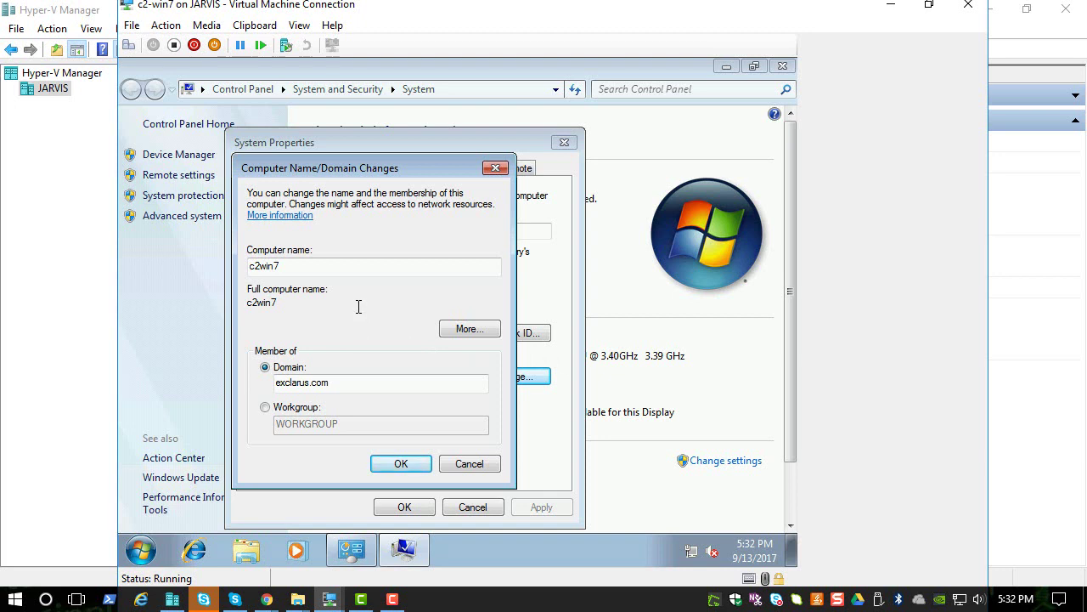
pyautogui.click(401, 463)
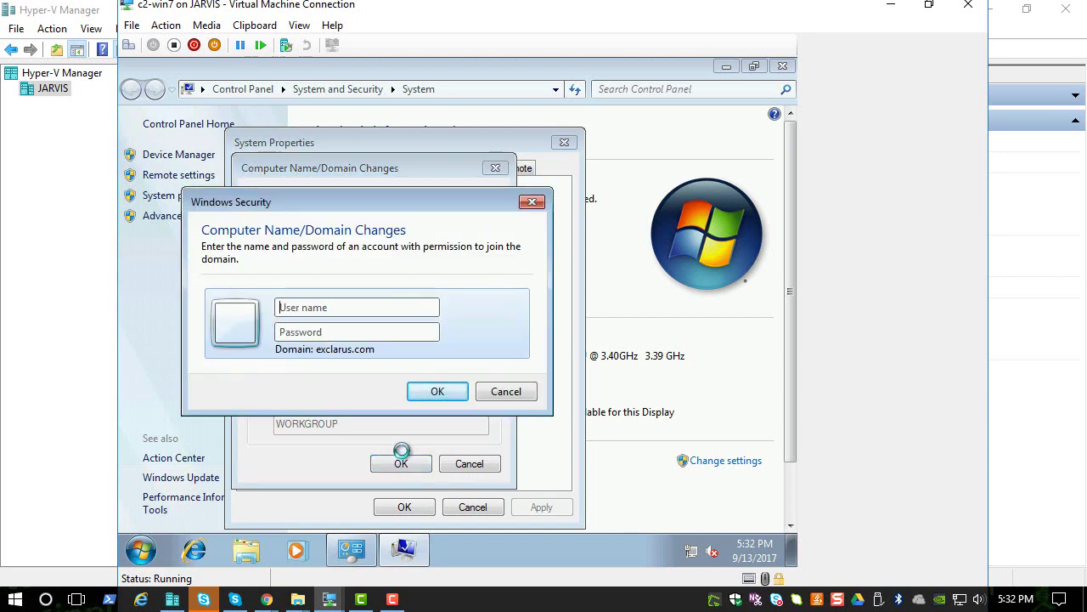
pyautogui.write('john')
pyautogui.press('Tab')
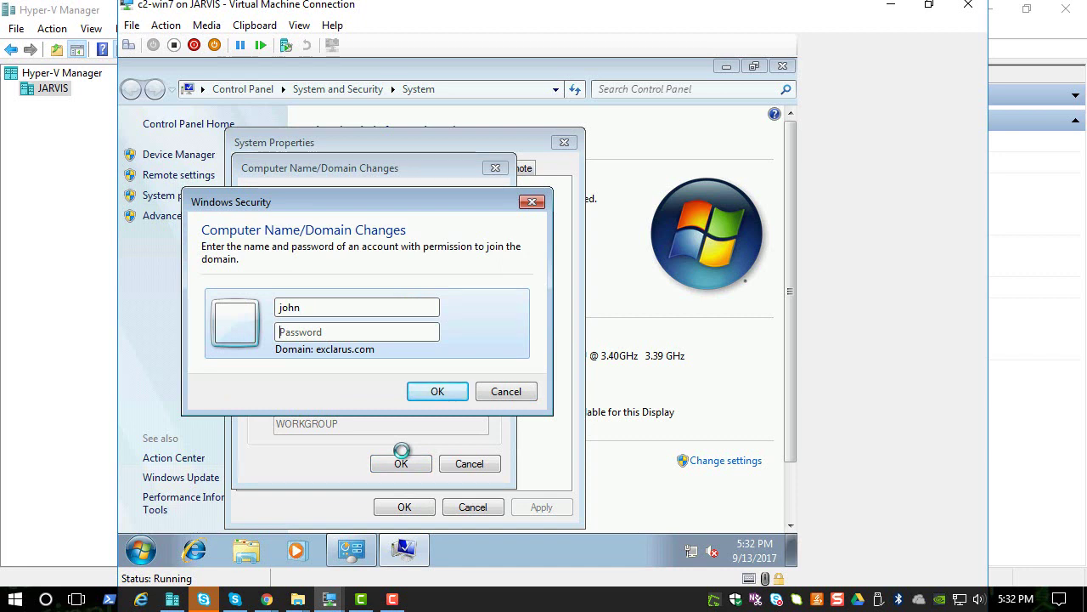
pyautogui.write('•••••••••••')
pyautogui.press('Return')
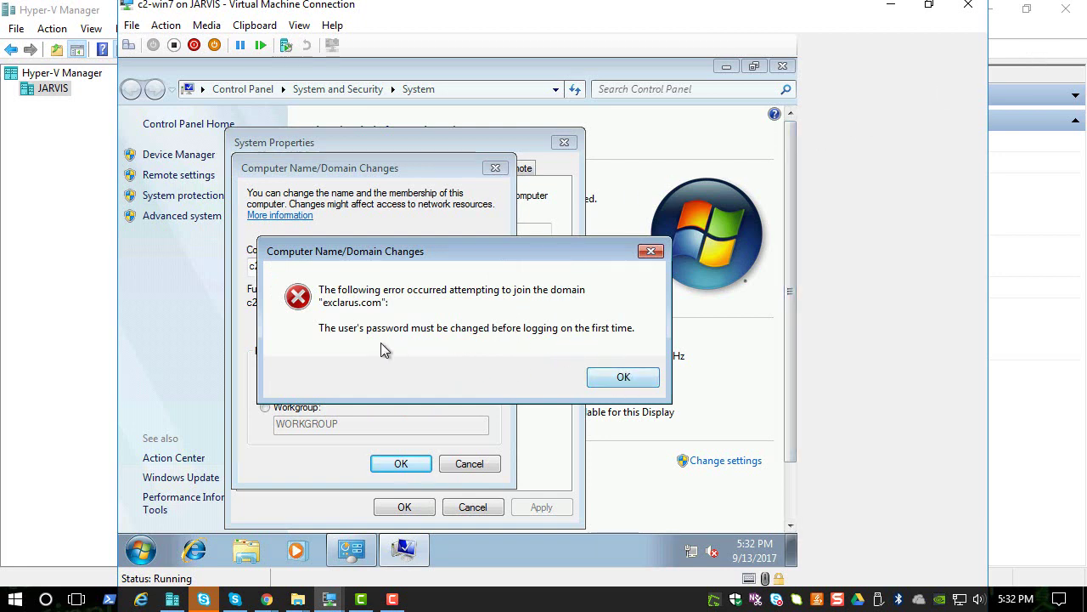
pyautogui.click(623, 380)
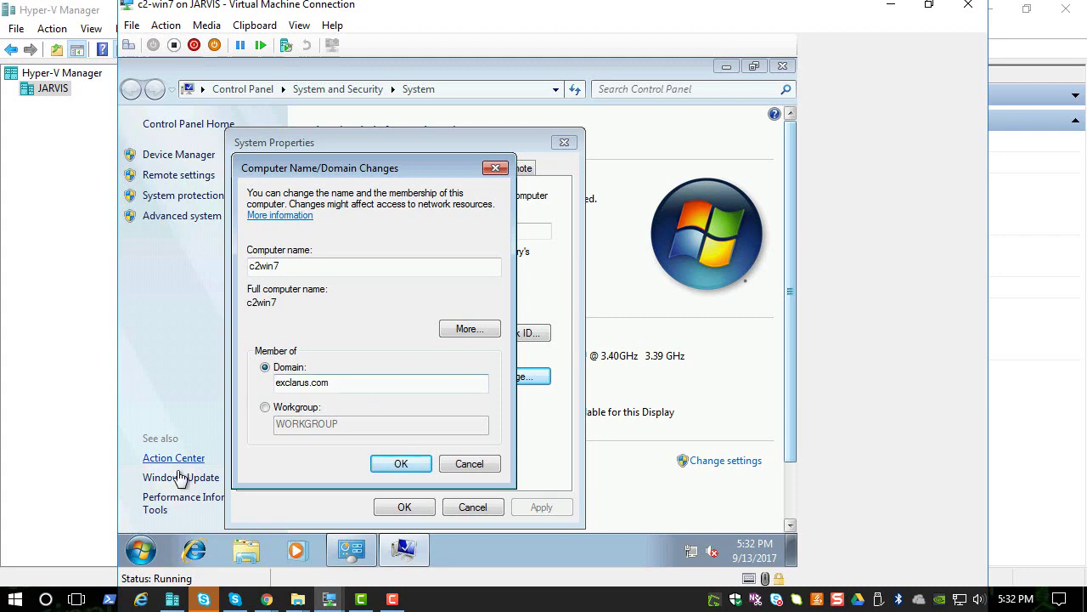
# - Switch to Hyper-V Manager, connect to the DC virtual machine and show it in full screen mode
pyautogui.click(172, 599)
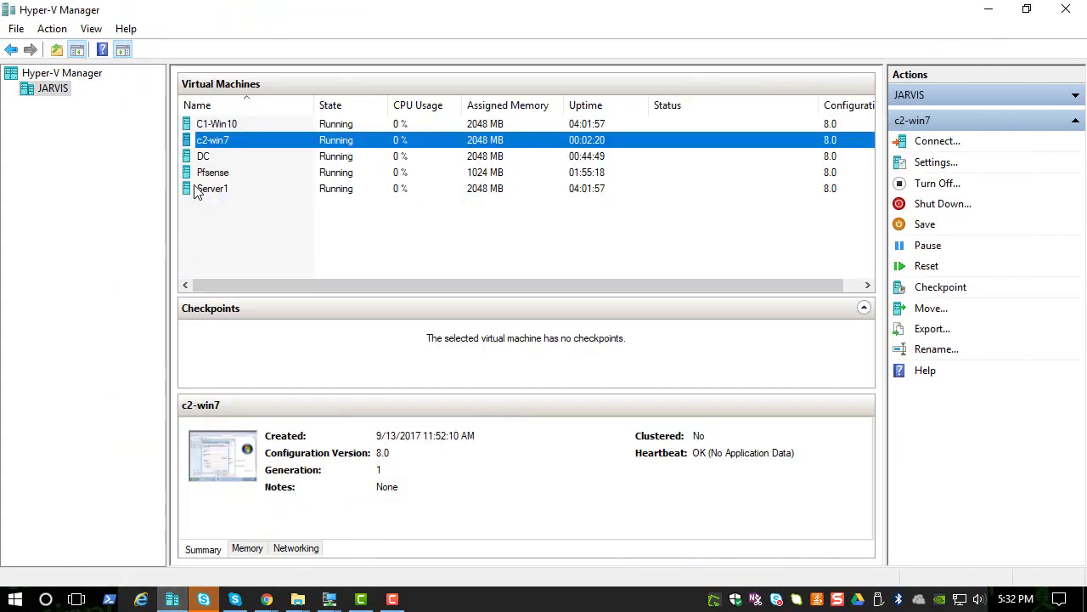
pyautogui.rightClick(224, 158)
pyautogui.click(236, 163)
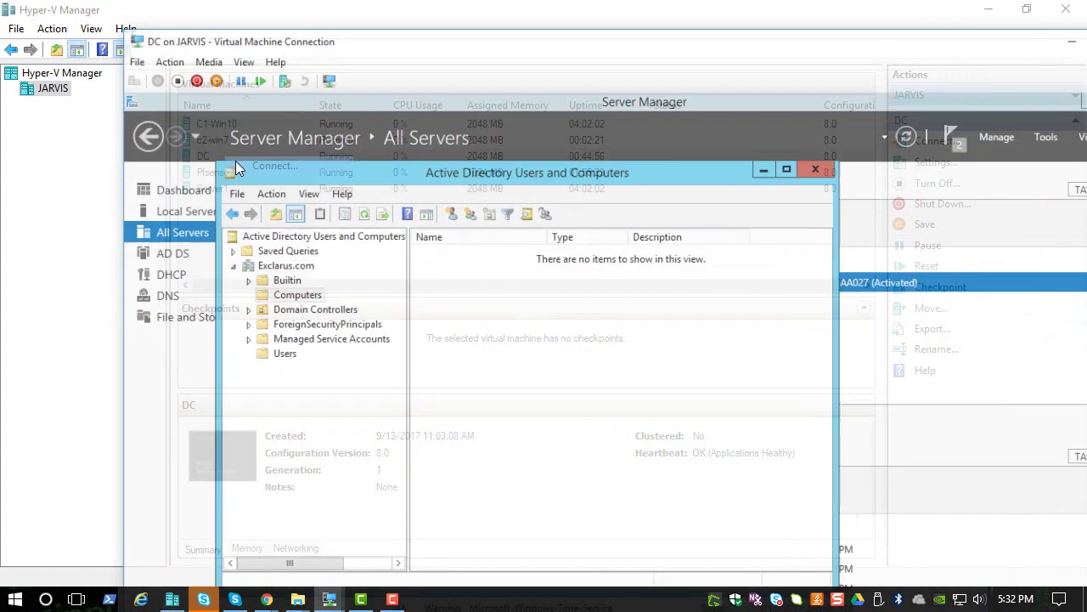
pyautogui.click(239, 35)
pyautogui.click(242, 54)
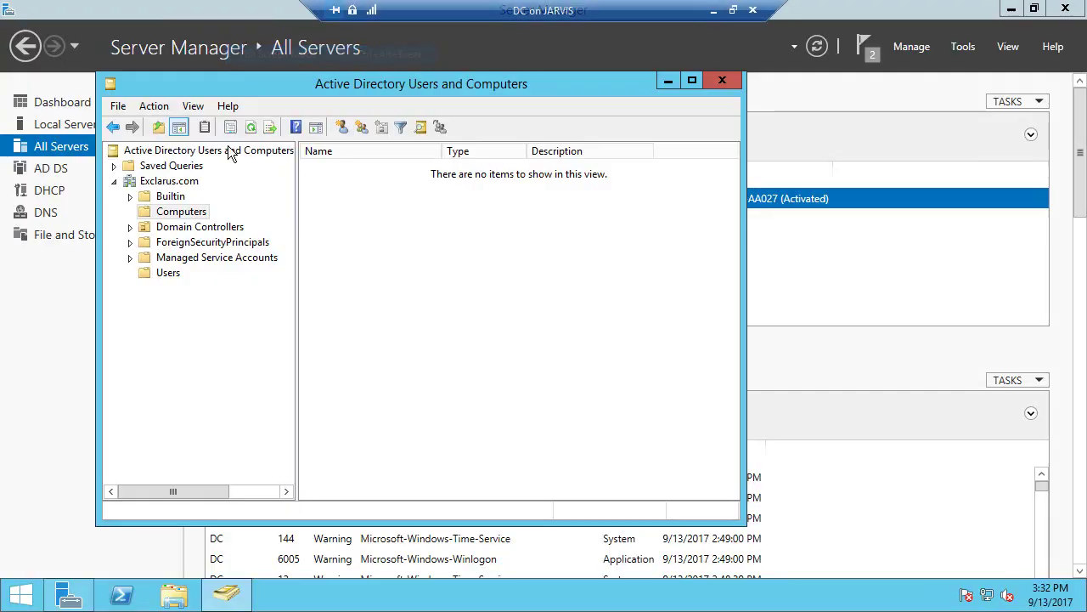
# - In the domain's Users container, turn off "User must change password at next logon" for the account used for the join and save
pyautogui.click(174, 275)
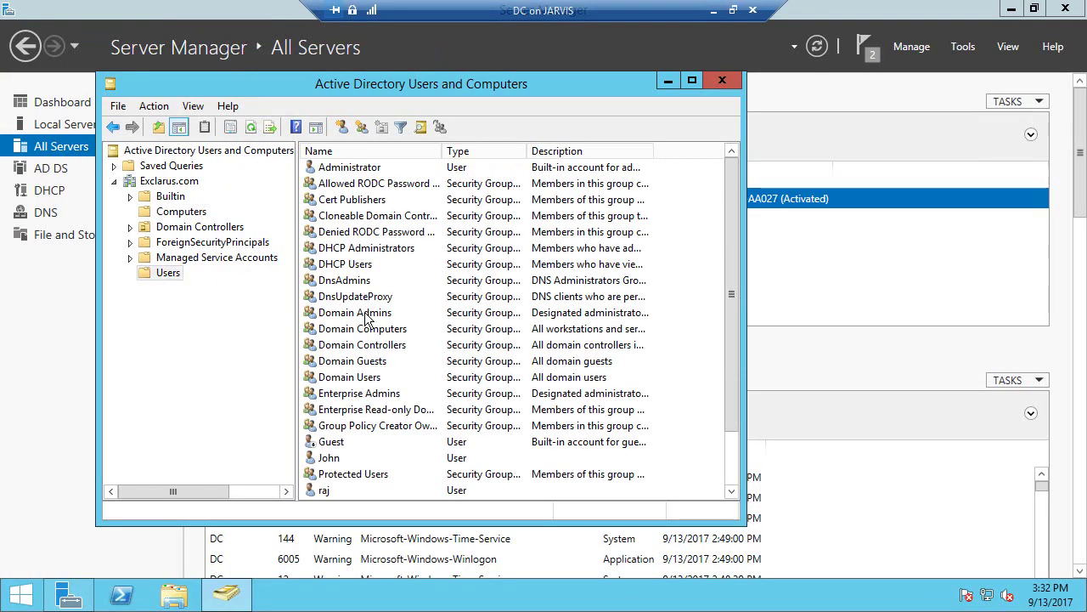
pyautogui.click(346, 459)
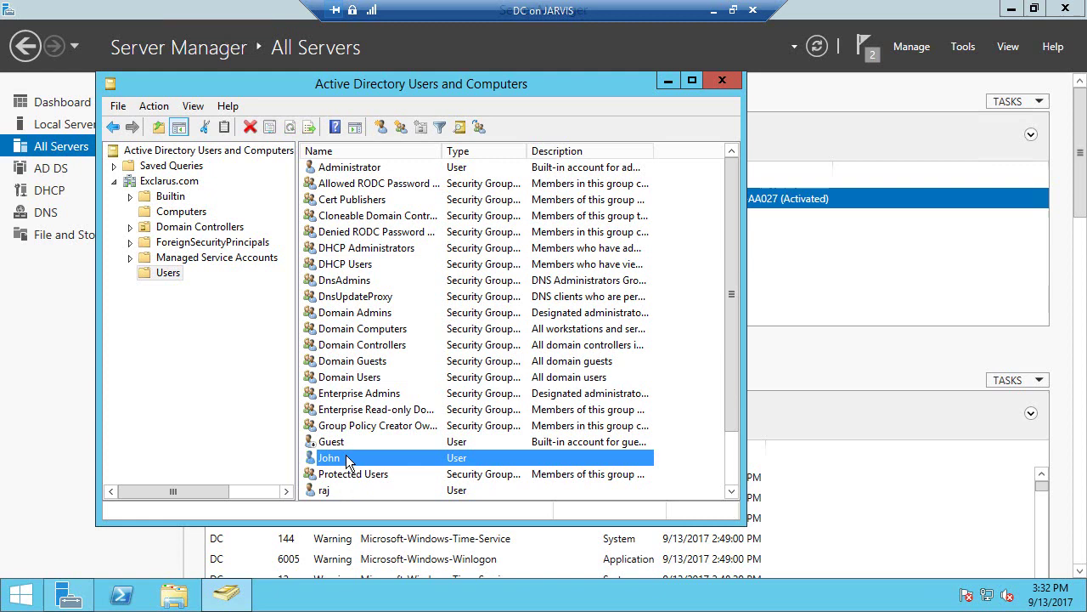
pyautogui.rightClick(347, 459)
pyautogui.click(398, 421)
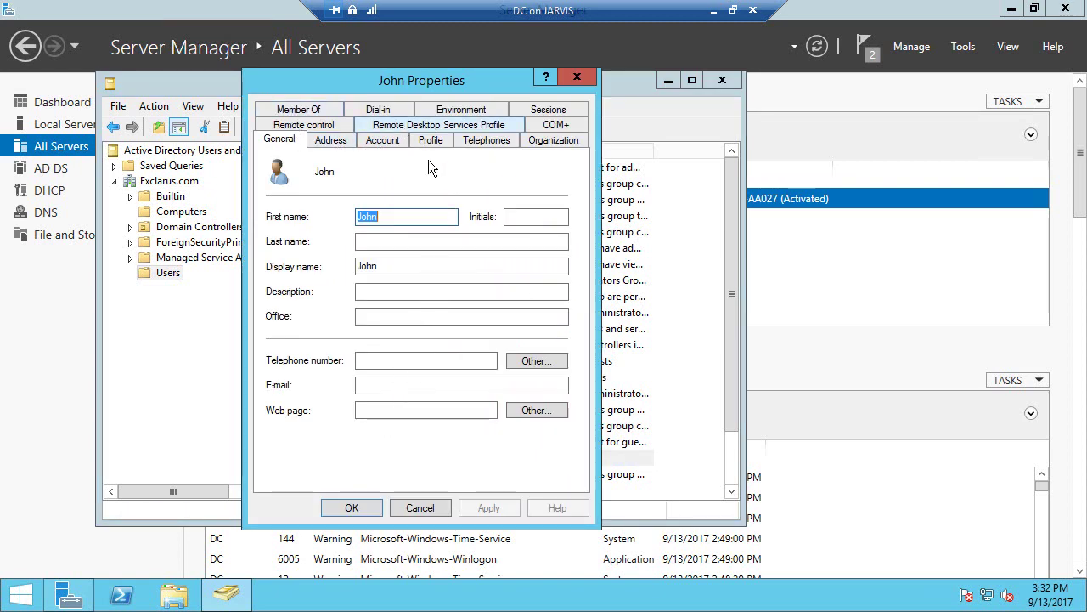
pyautogui.click(320, 143)
pyautogui.click(380, 146)
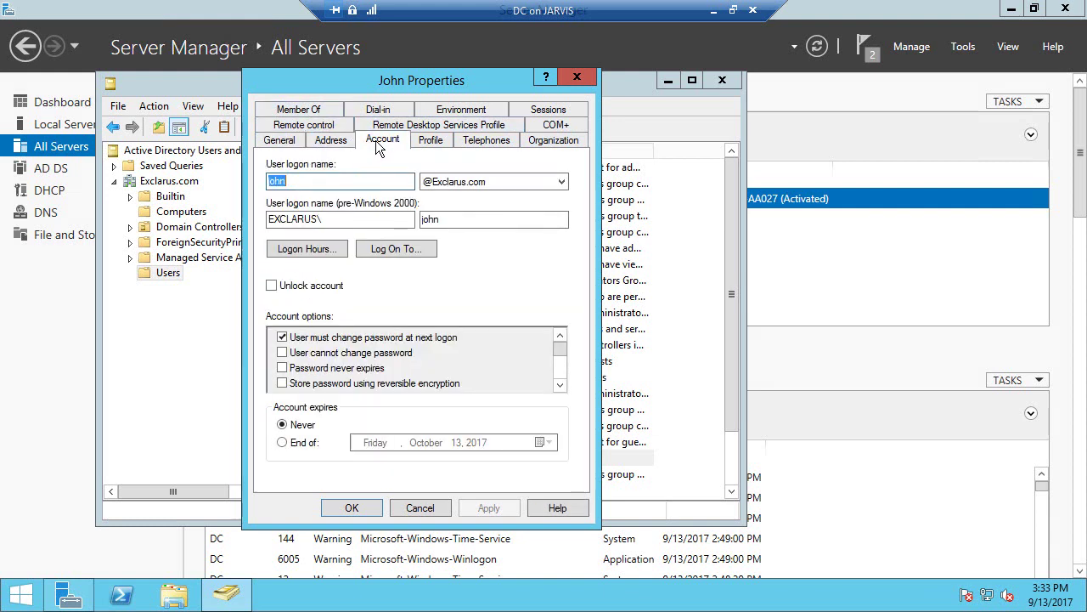
pyautogui.click(283, 338)
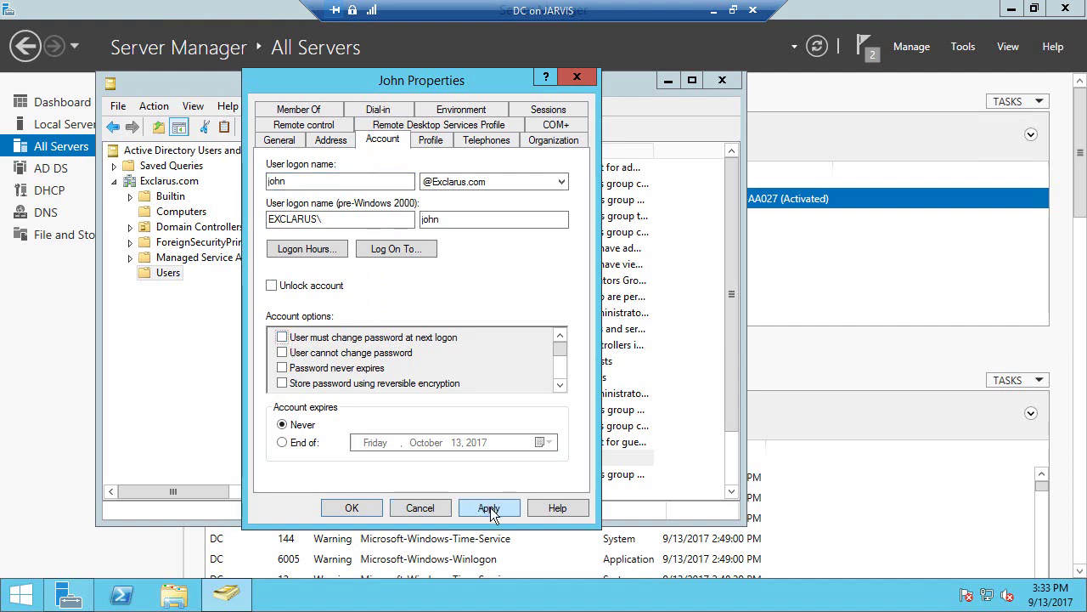
pyautogui.click(491, 507)
pyautogui.click(352, 507)
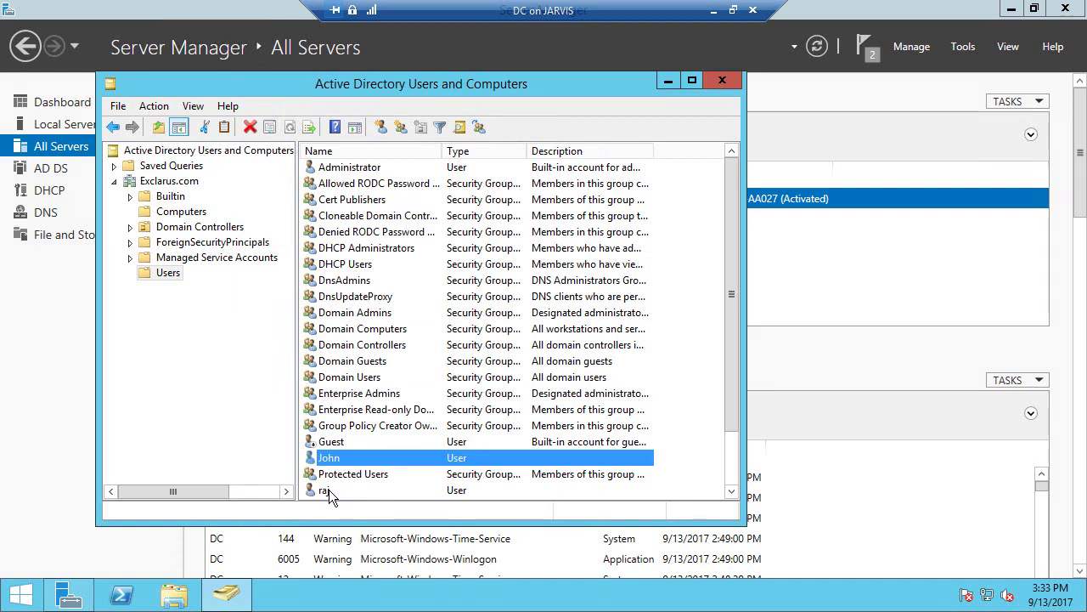
# - Check the account options of the user listed just below Protected Users, then close its properties
pyautogui.doubleClick(329, 490)
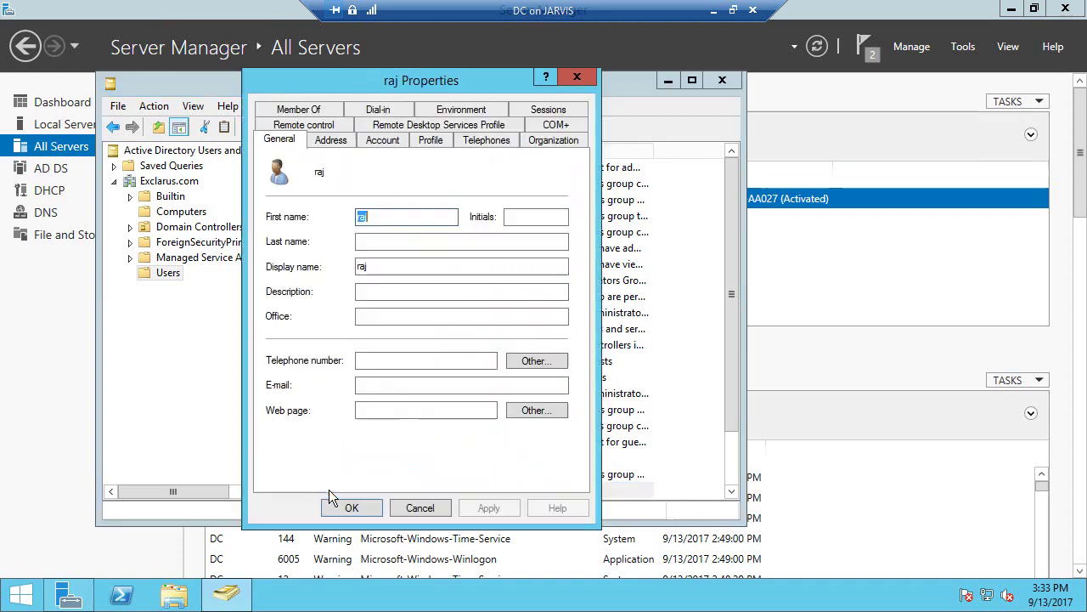
pyautogui.click(372, 141)
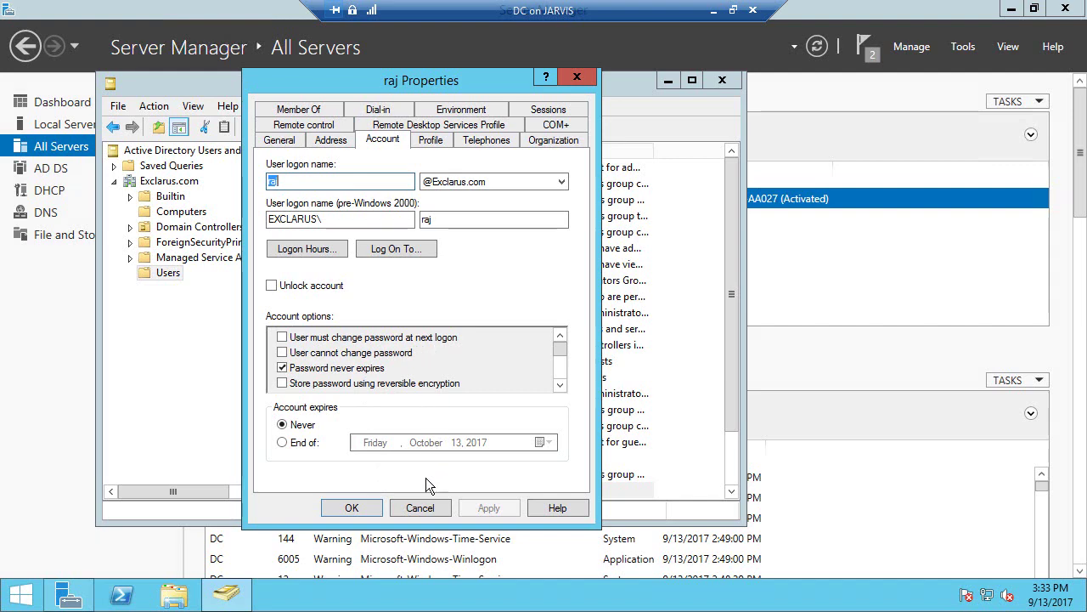
pyautogui.click(354, 508)
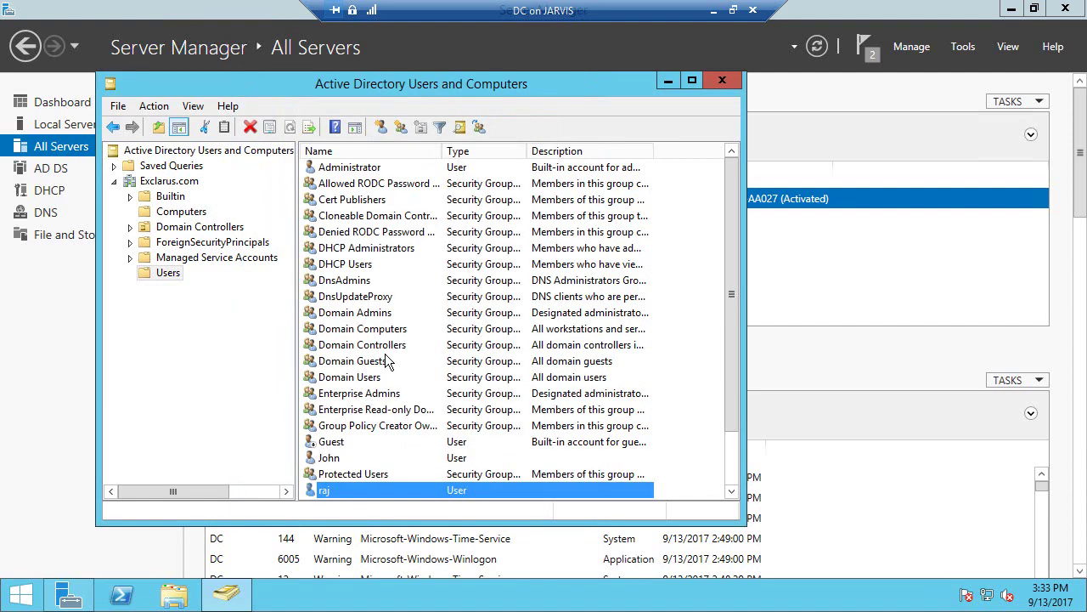
# - Close Active Directory Users and Computers, minimize the DC connection and reconnect to the c2-win7 virtual machine
pyautogui.click(721, 80)
pyautogui.click(715, 11)
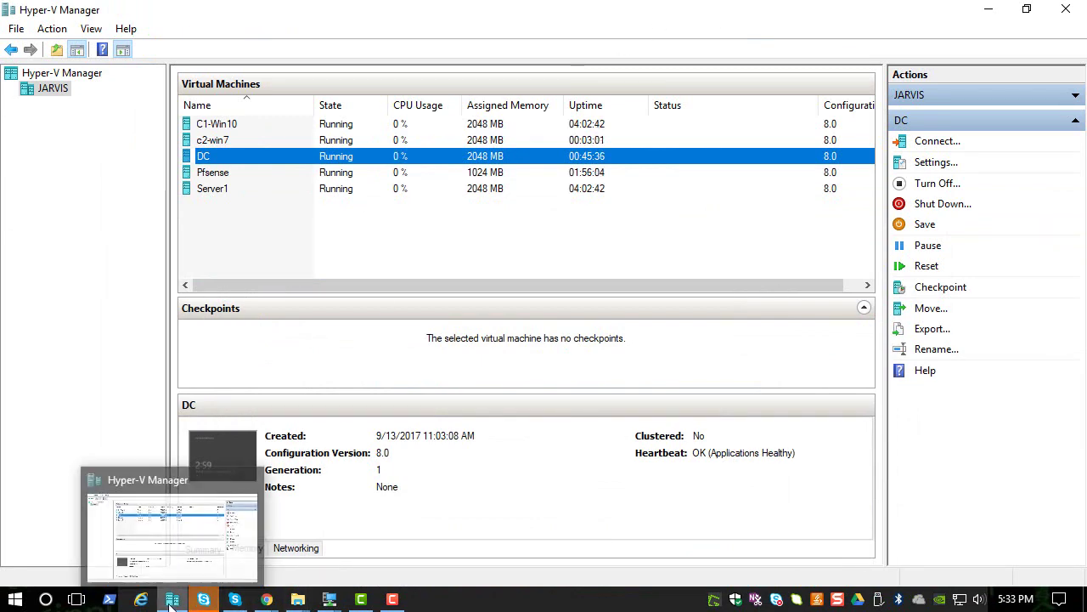
pyautogui.click(212, 140)
pyautogui.rightClick(213, 140)
pyautogui.click(242, 151)
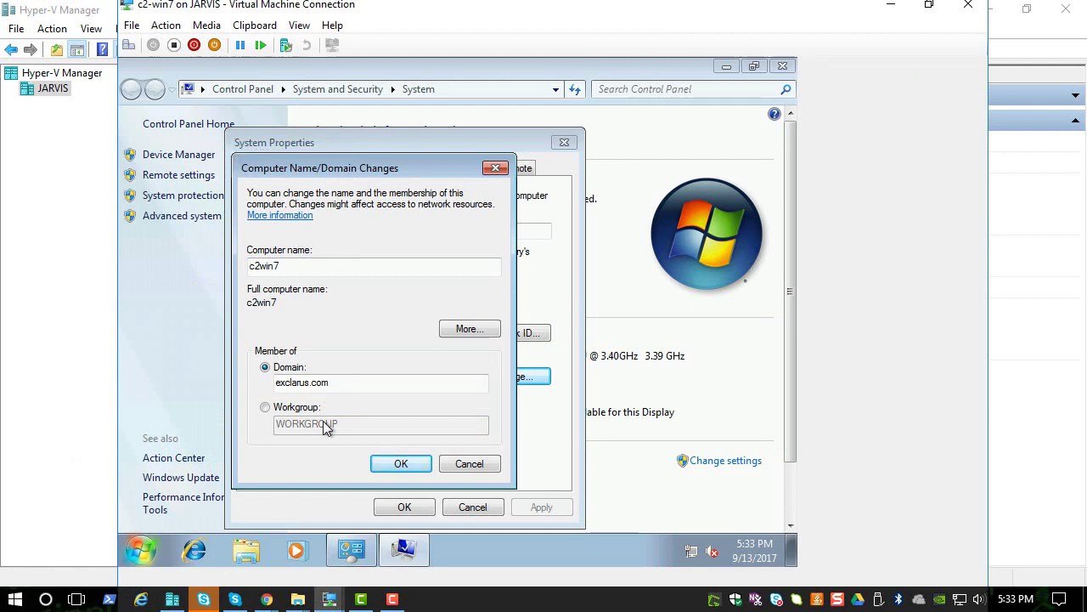
# - Resubmit the exclarus.com domain change, authorize it with the domain account's user name and password, and shift the resulting message box slightly
pyautogui.click(403, 463)
pyautogui.click(382, 306)
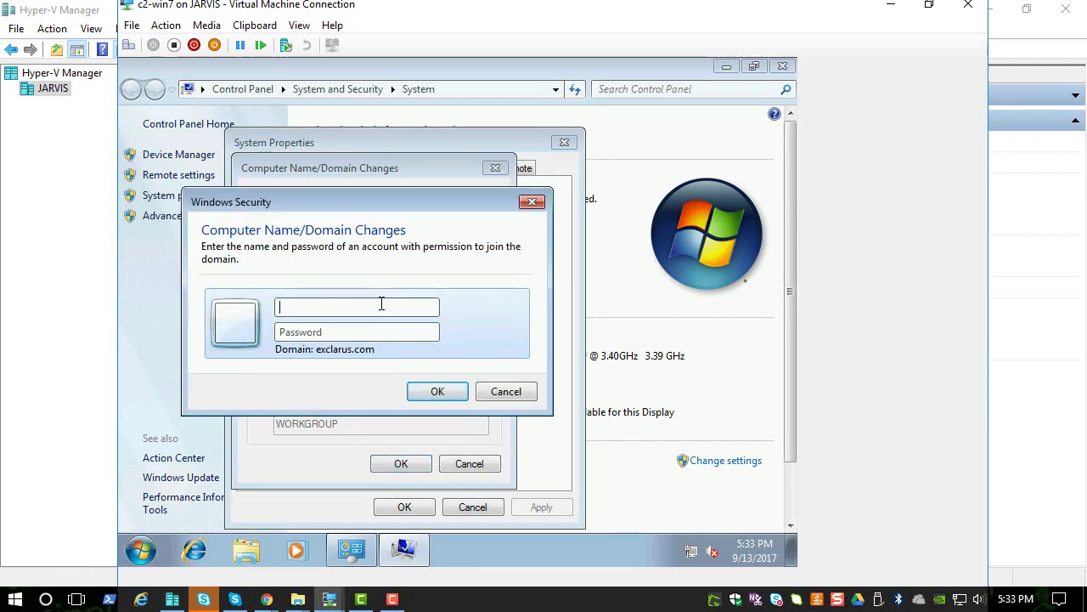
pyautogui.write('john')
pyautogui.press('Tab')
pyautogui.write('p')
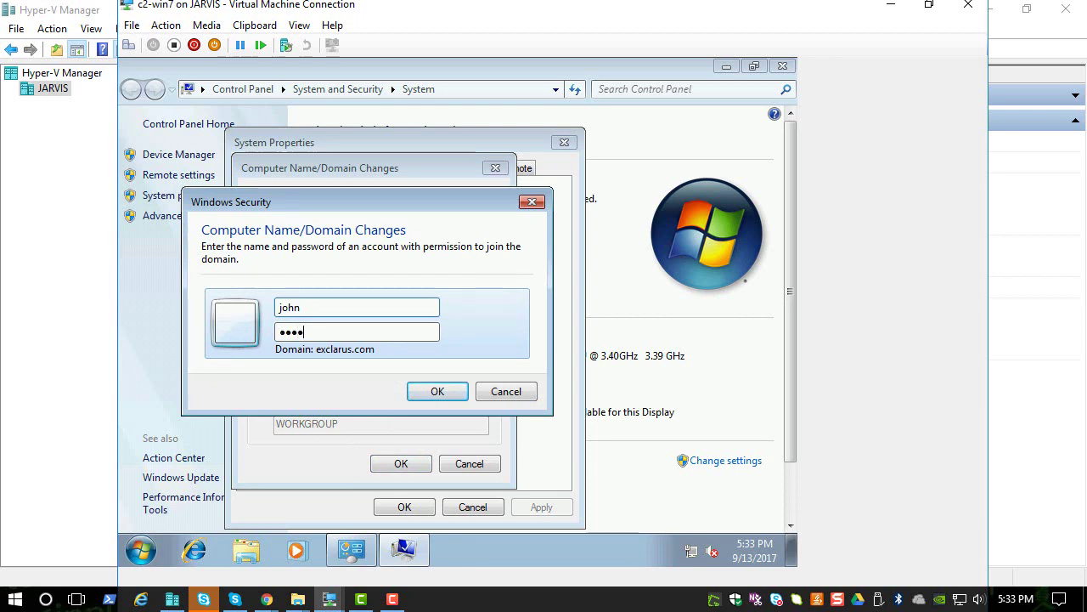
pyautogui.press('Return')
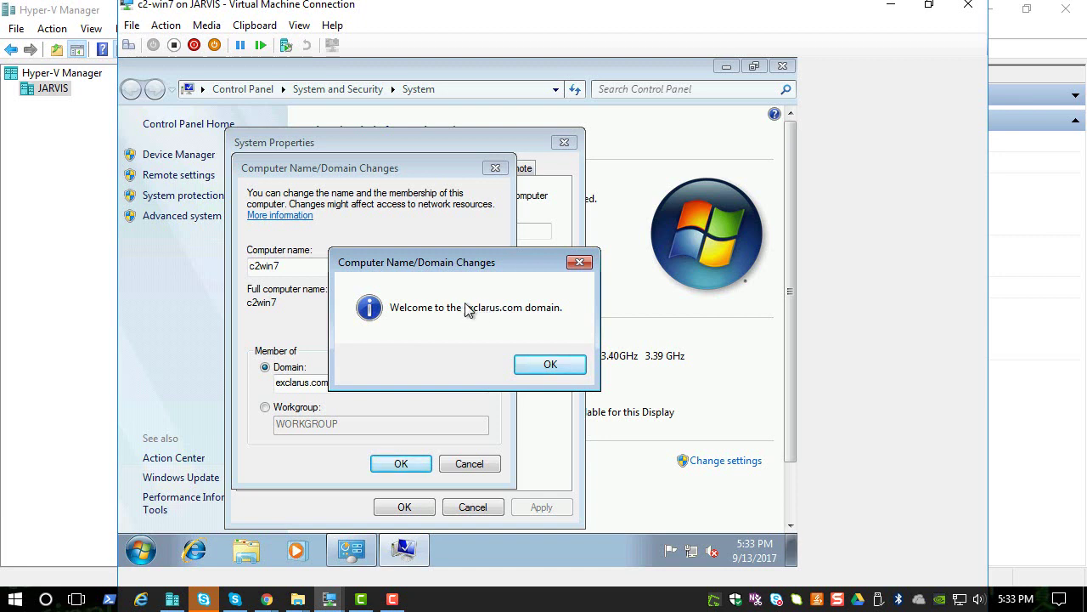
pyautogui.click(534, 370)
pyautogui.moveTo(445, 262); pyautogui.dragTo(405, 249)
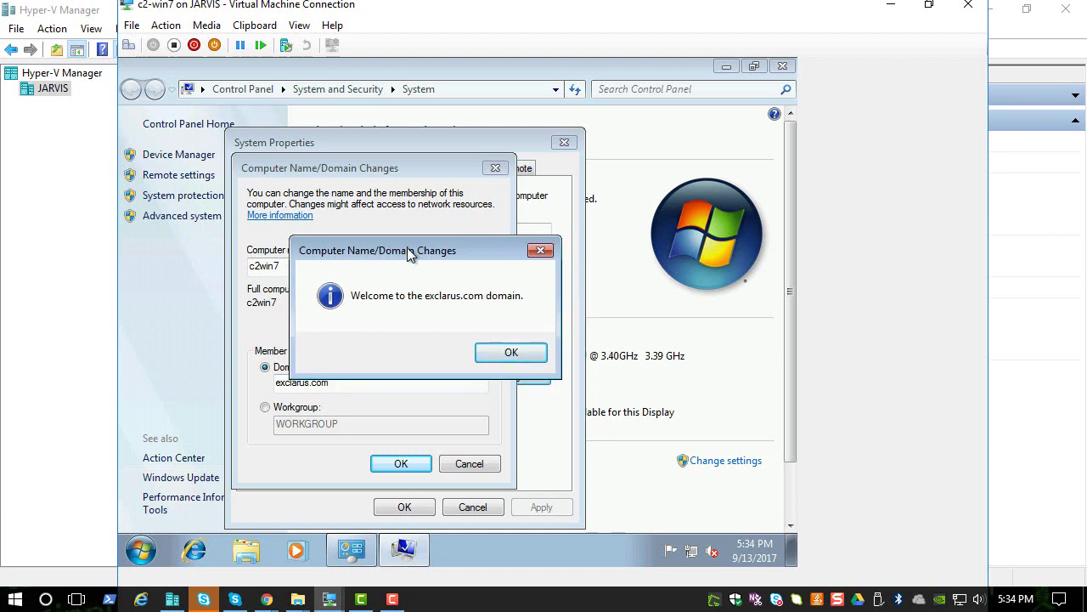